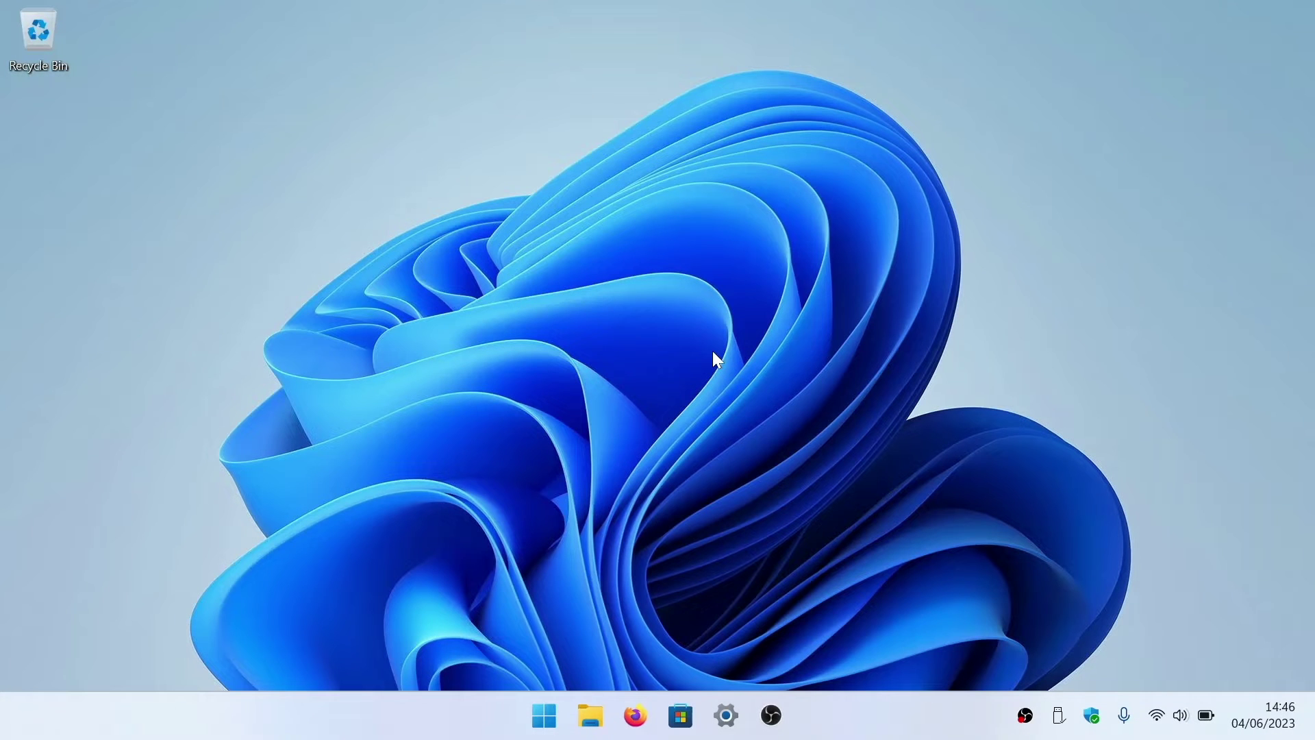
Open \\192.168.86.2 from the Run dialog to view the NAS shares, then close the window.
key("super+r")
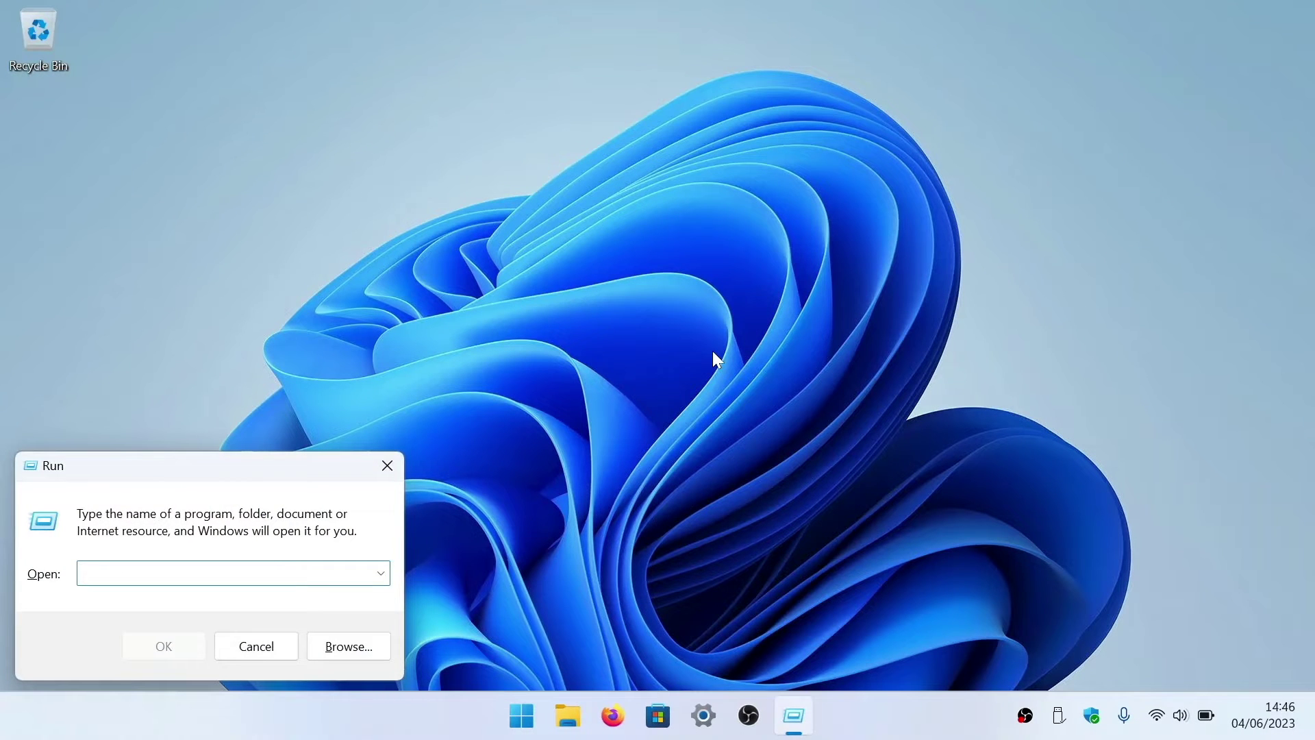
type("\\\\")
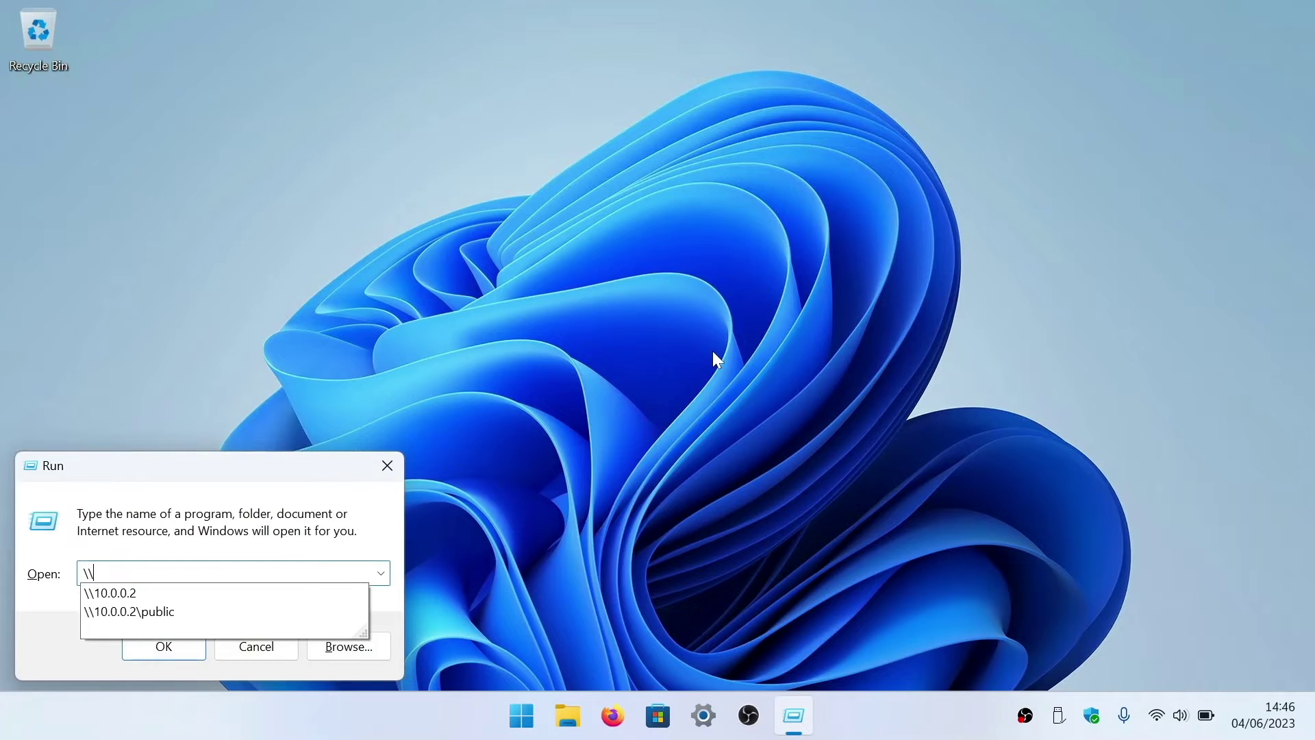
type("192.168.")
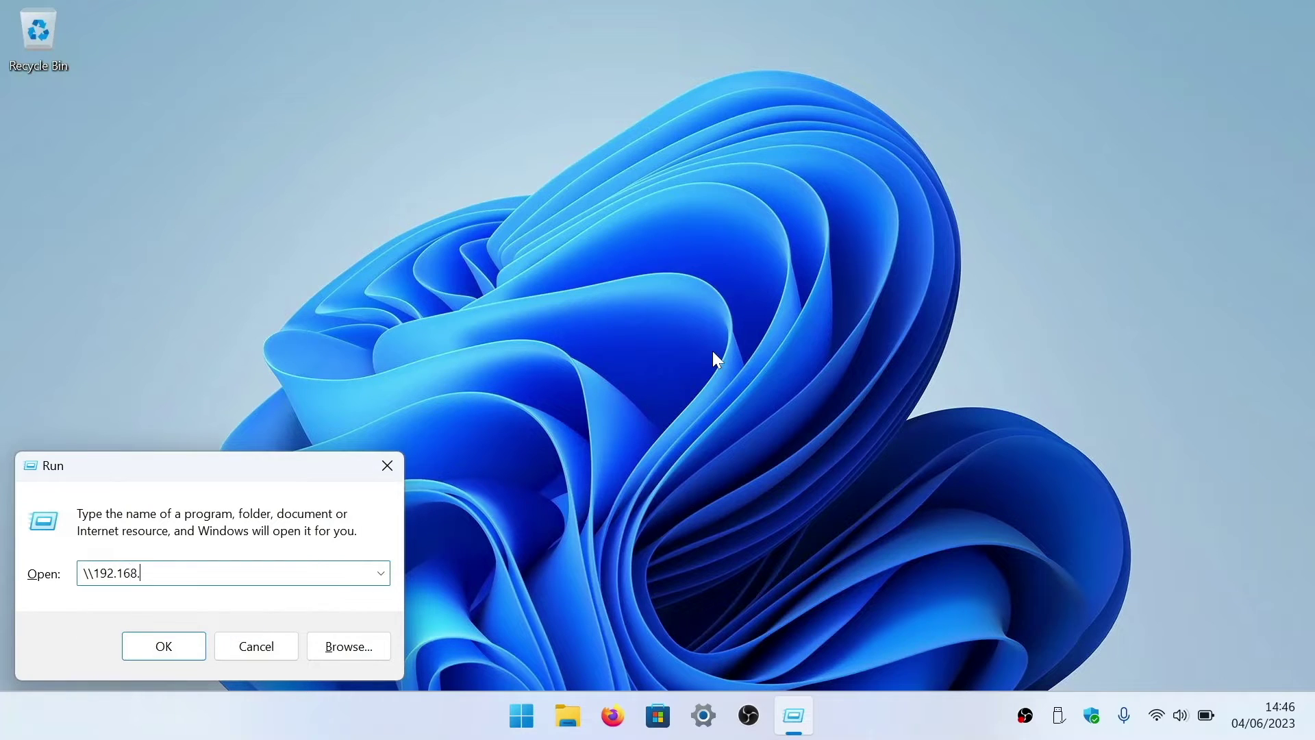
type("86.2")
key("Return")
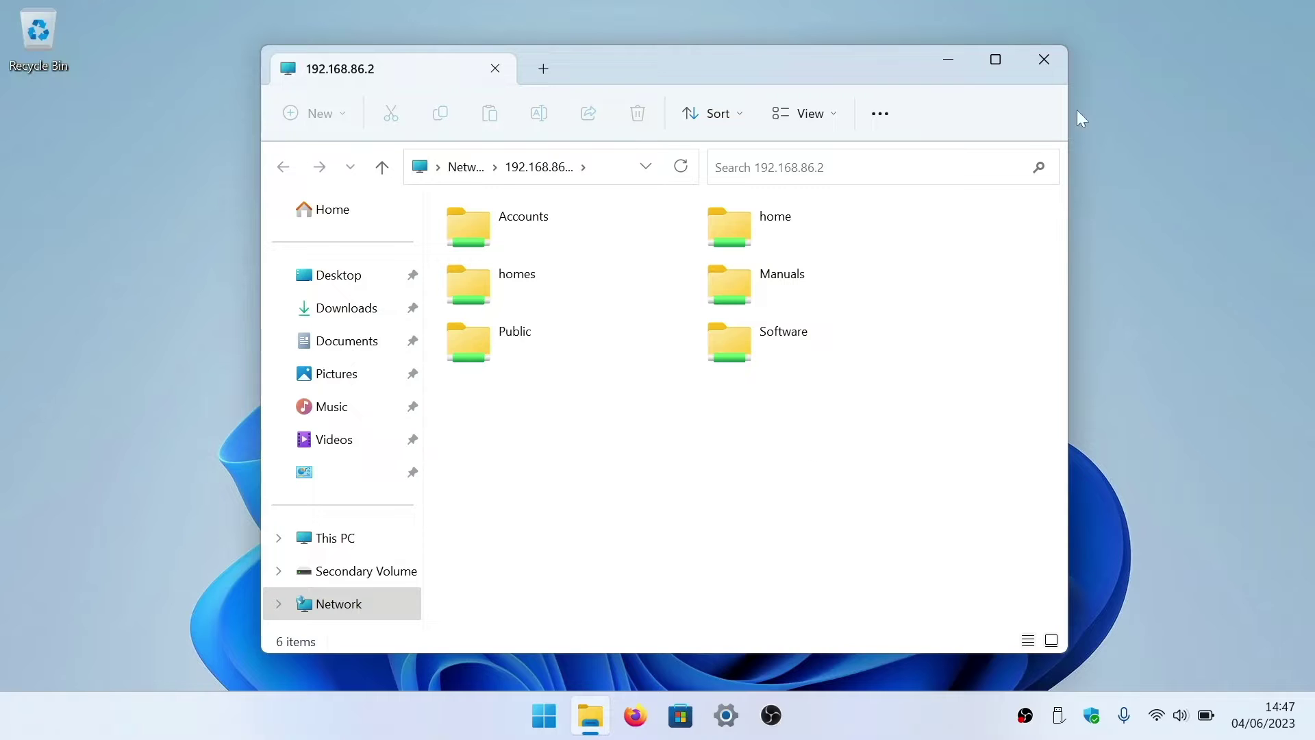
left_click(1049, 61)
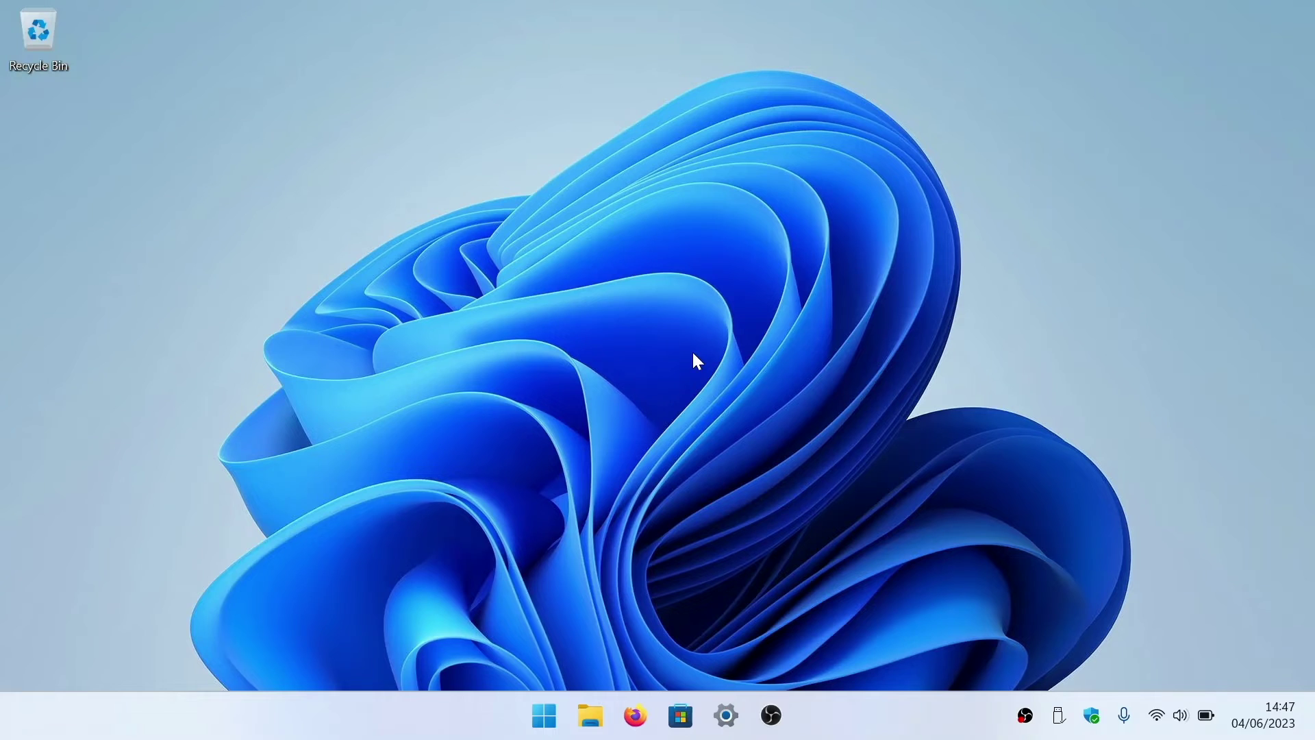
Open \\192.168.86.2\Public from the Run dialog, then close the Public share window.
key("super+r")
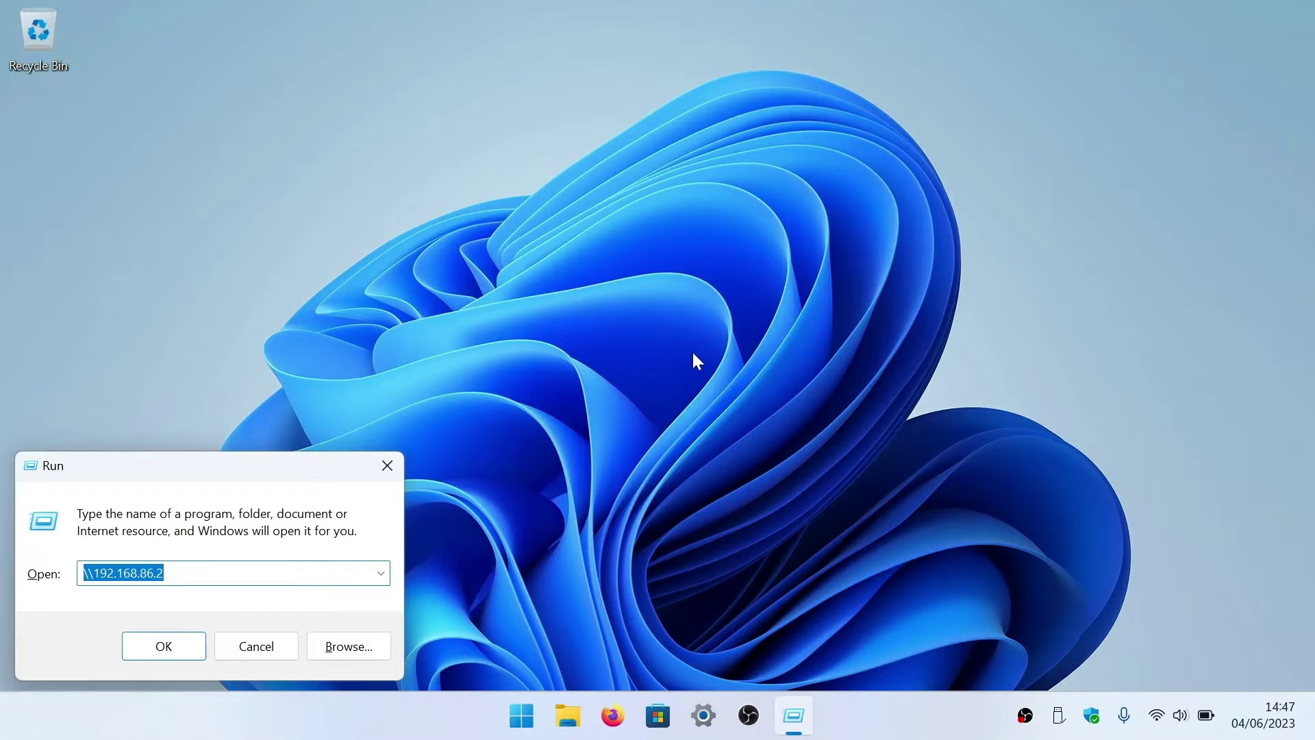
key("End")
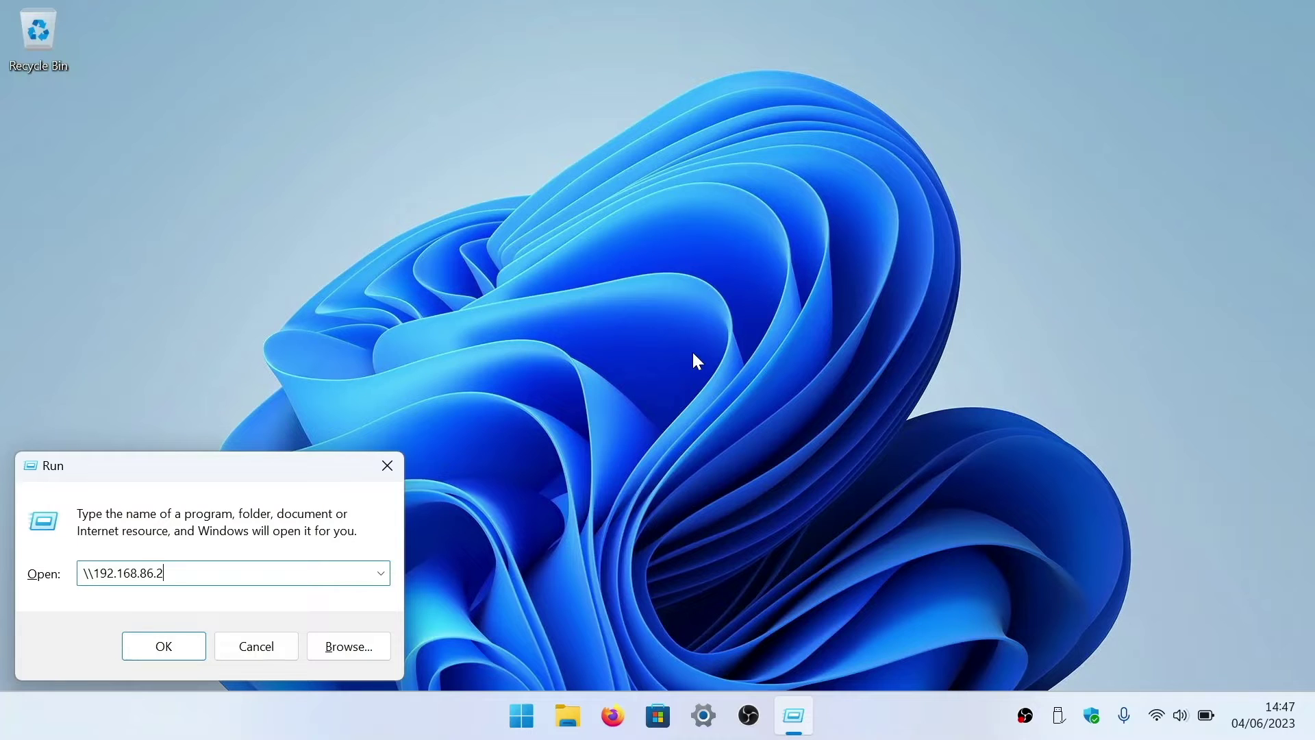
type("\\")
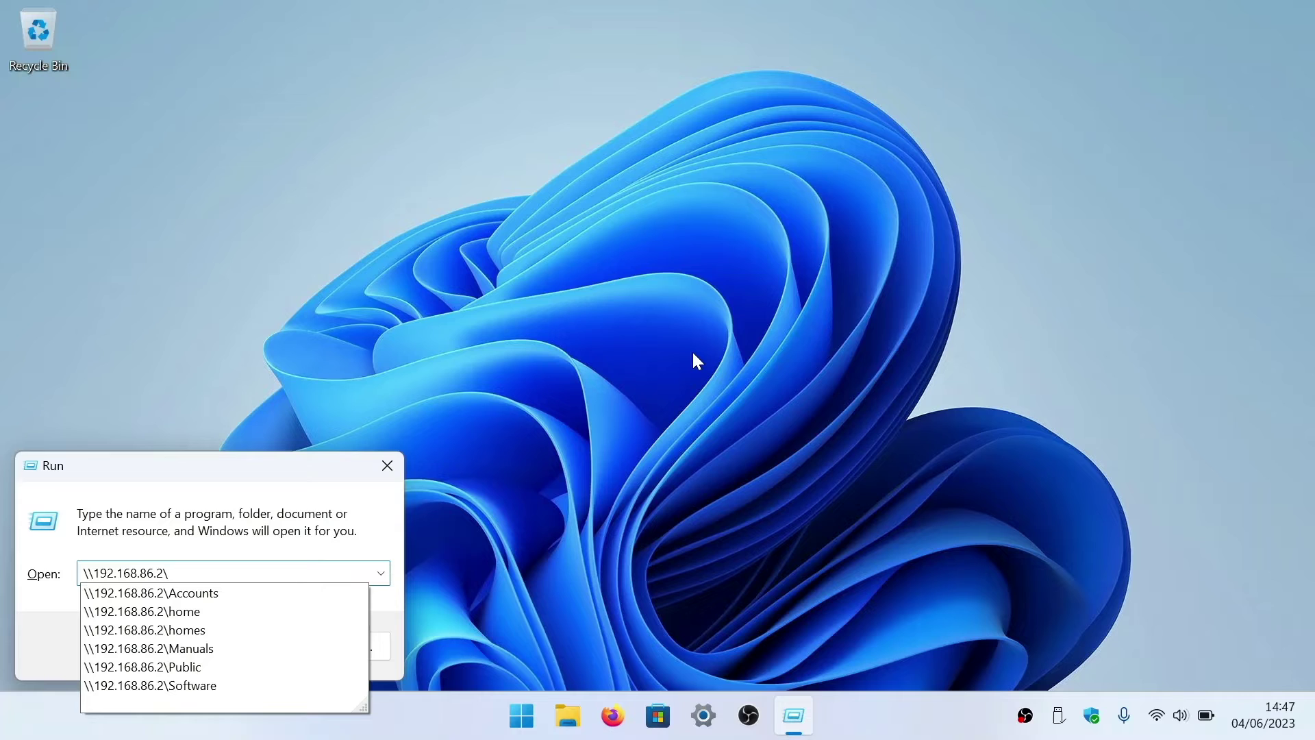
type("Public")
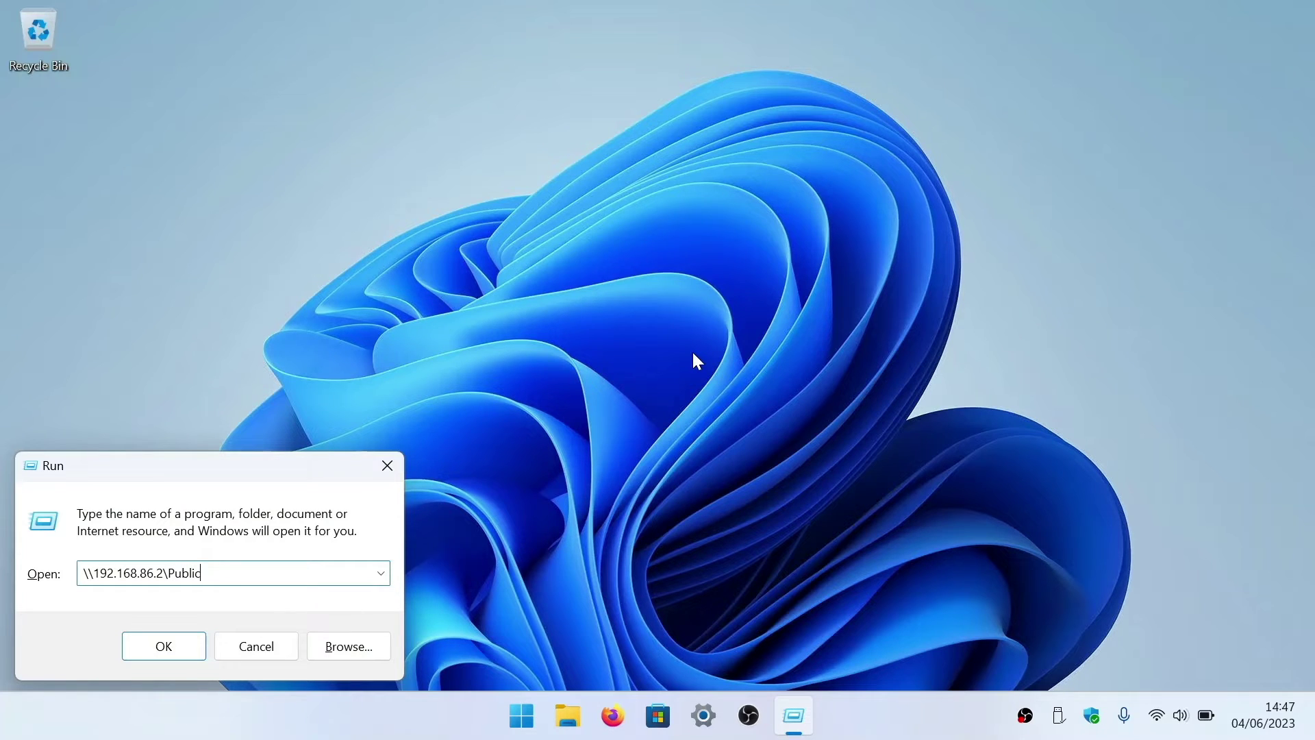
key("Return")
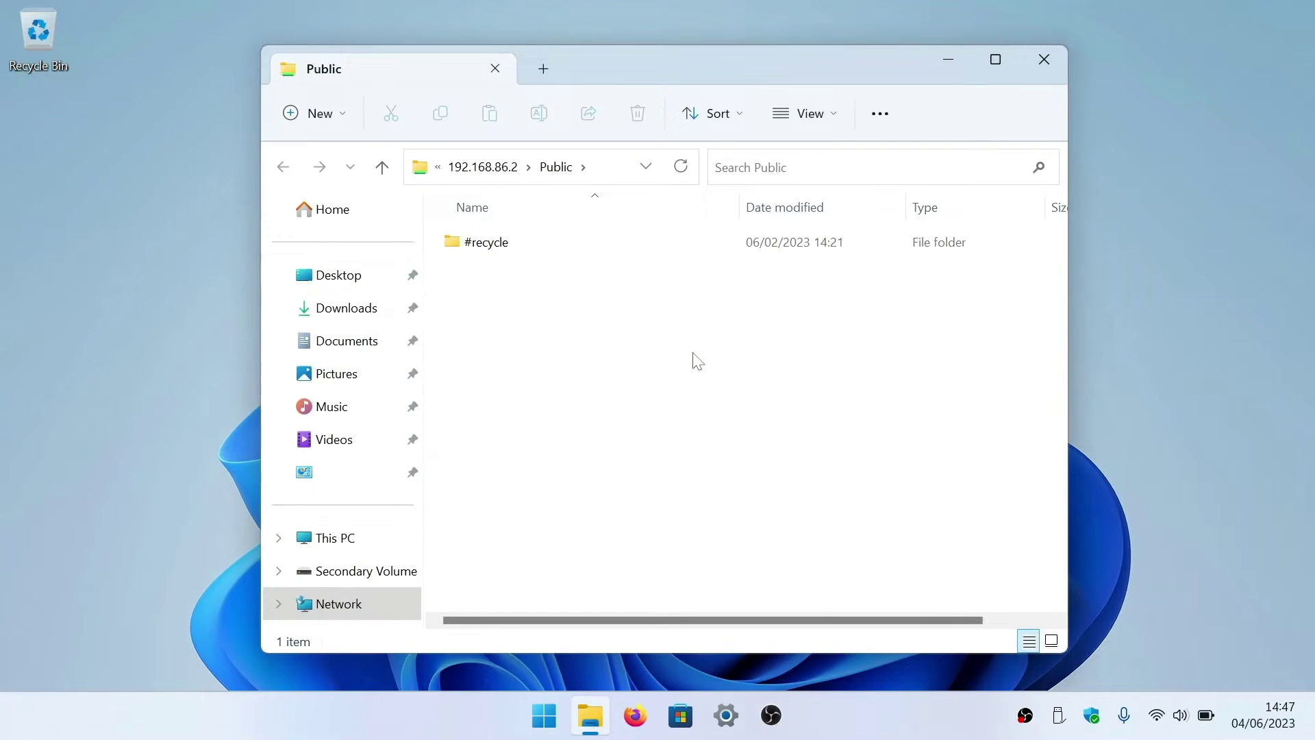
left_click(1044, 61)
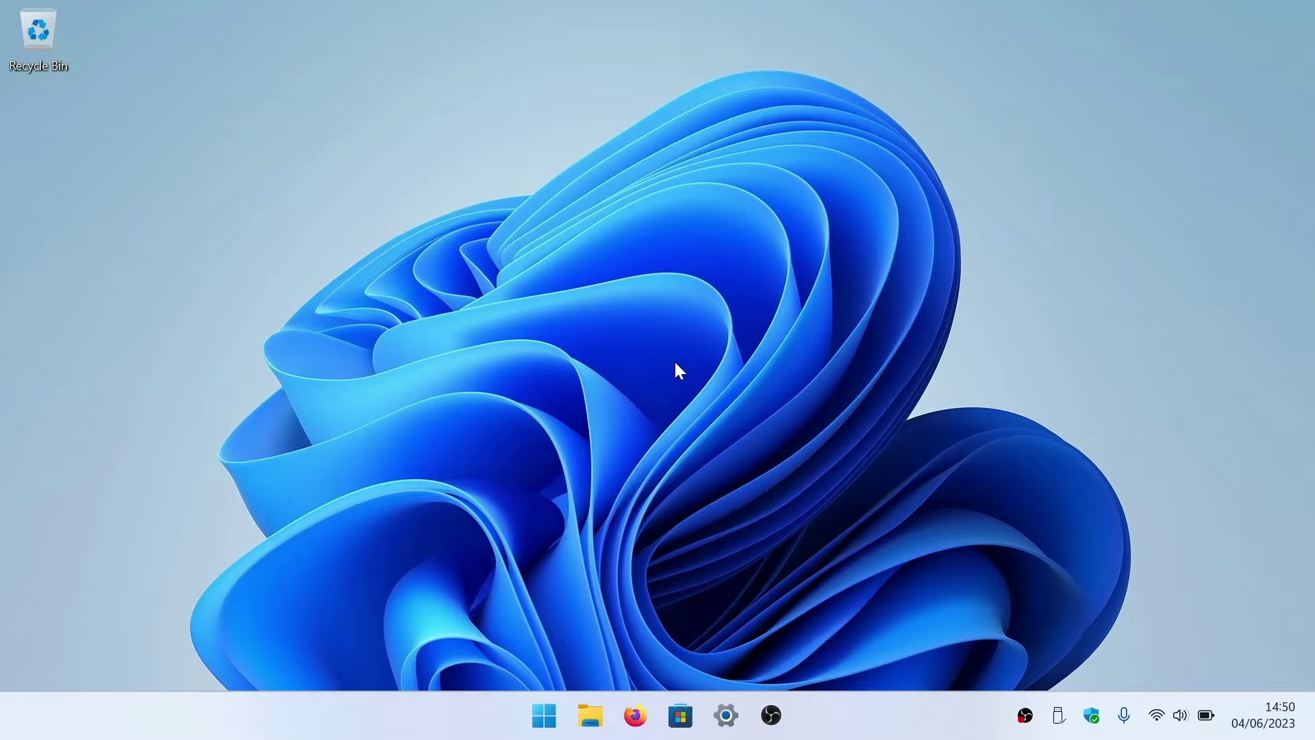
Reach the Public share via \\192.168.86.2\ in File Explorer's address bar, then close Explorer.
left_click(593, 715)
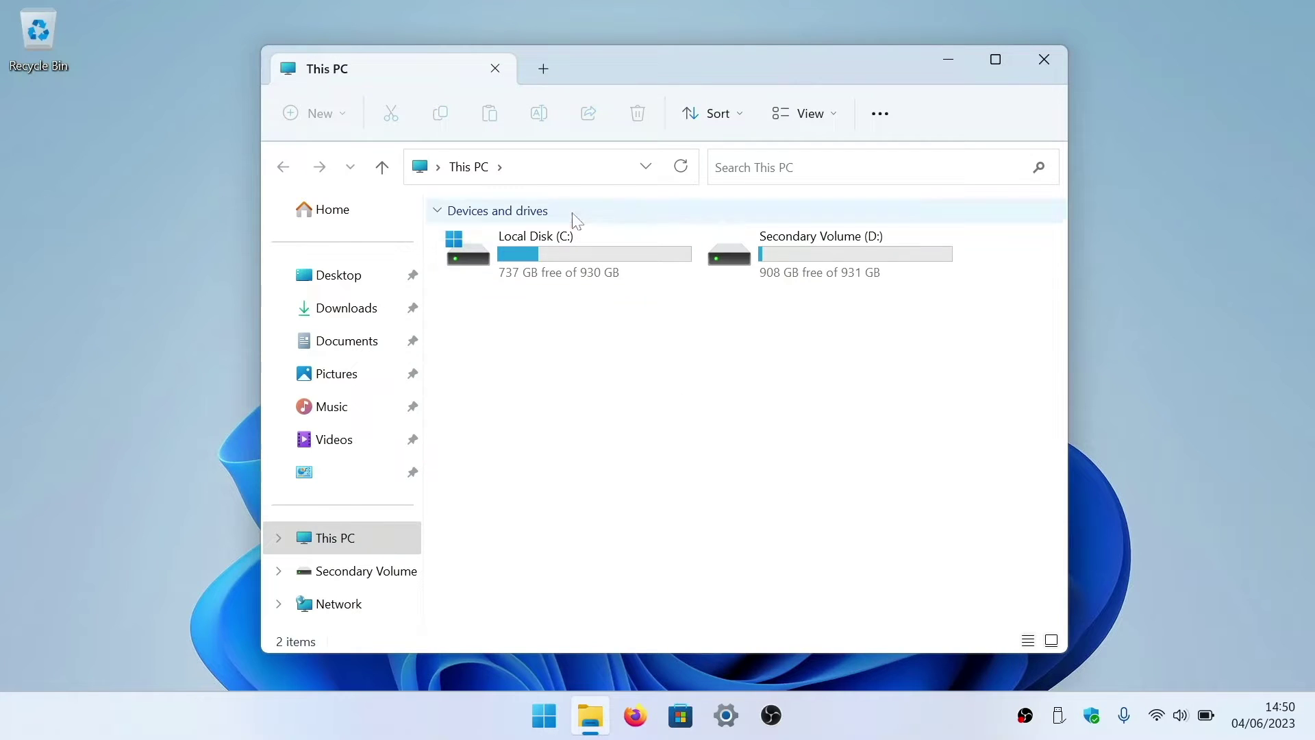
left_click(534, 167)
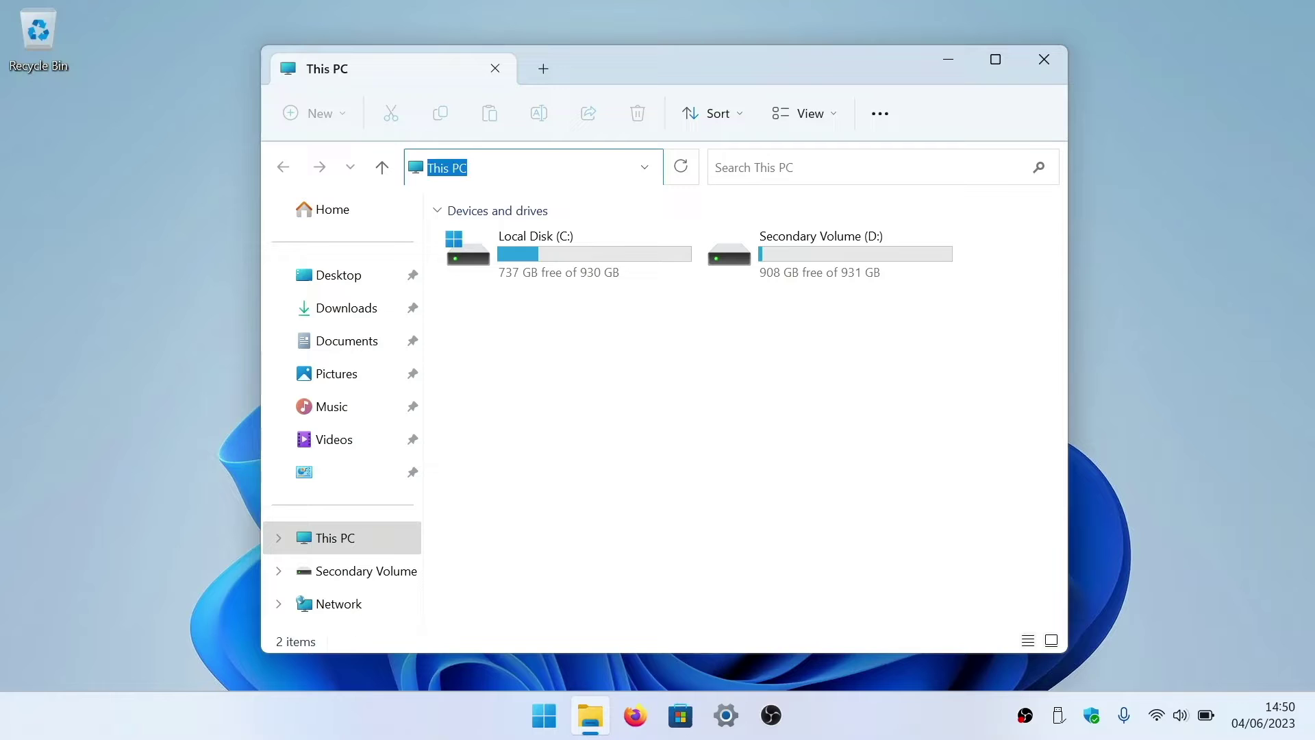
type("\\\\192.168.")
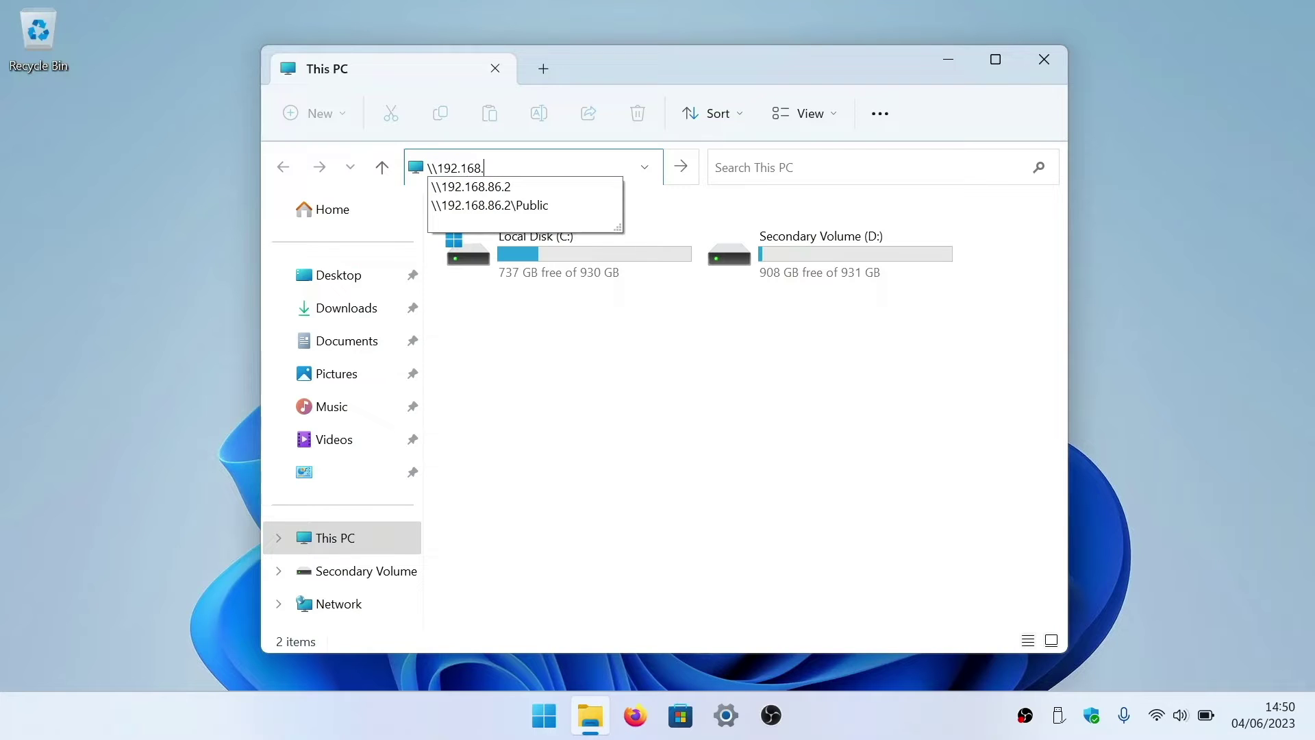
type("86.2\\")
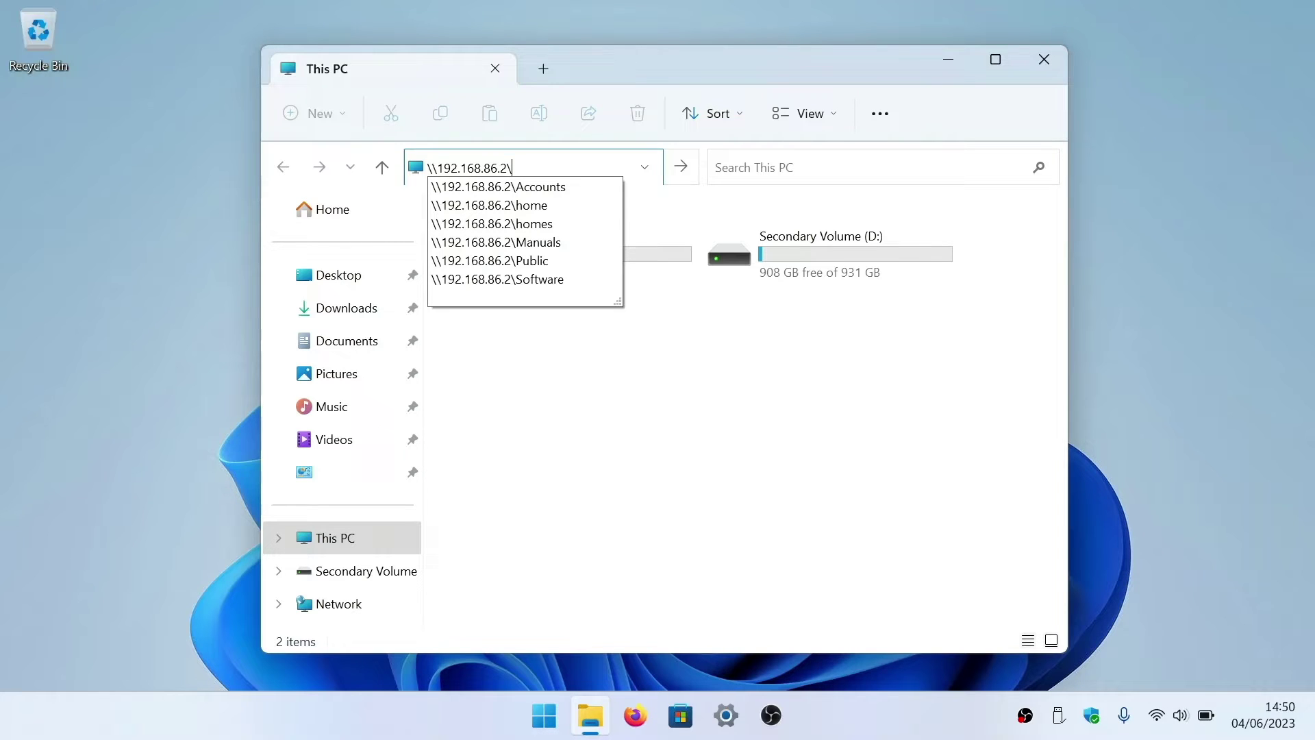
left_click(554, 267)
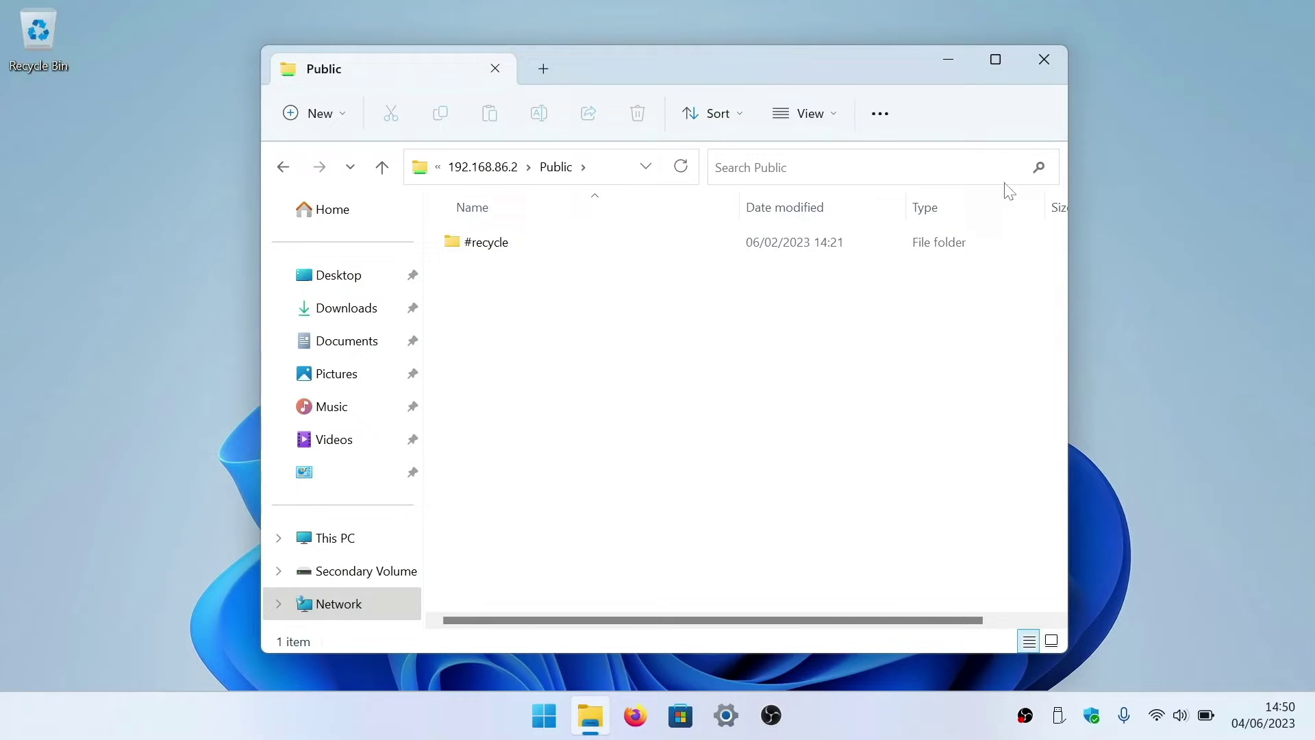
left_click(1046, 64)
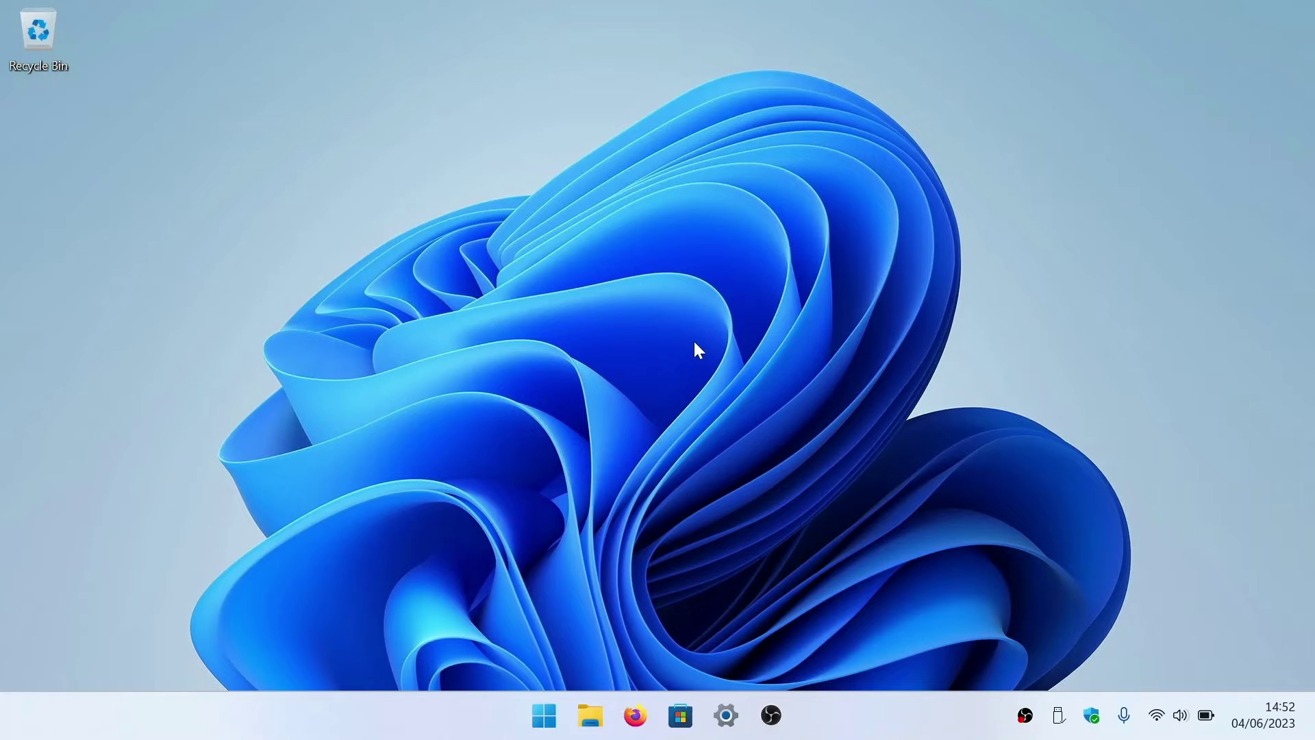
Start Map Network Drive from This PC and choose P: as the drive letter.
left_click(590, 716)
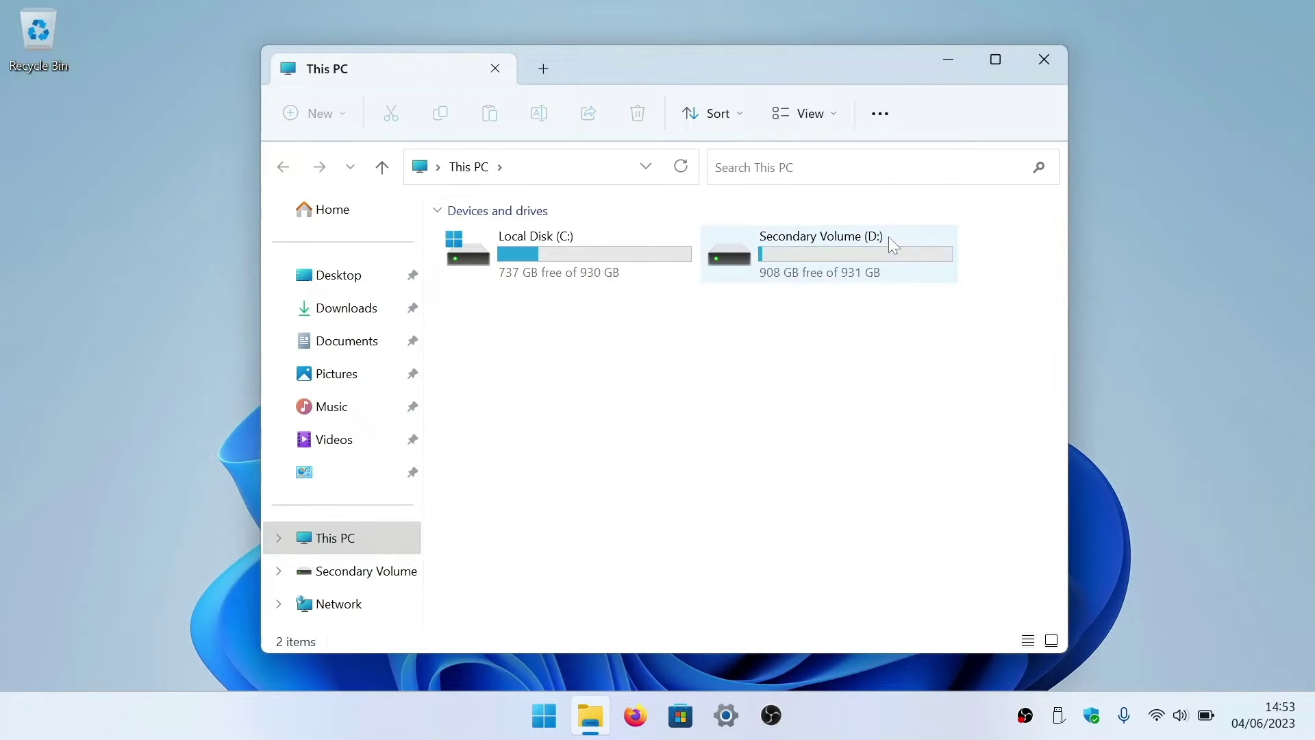
left_click(881, 115)
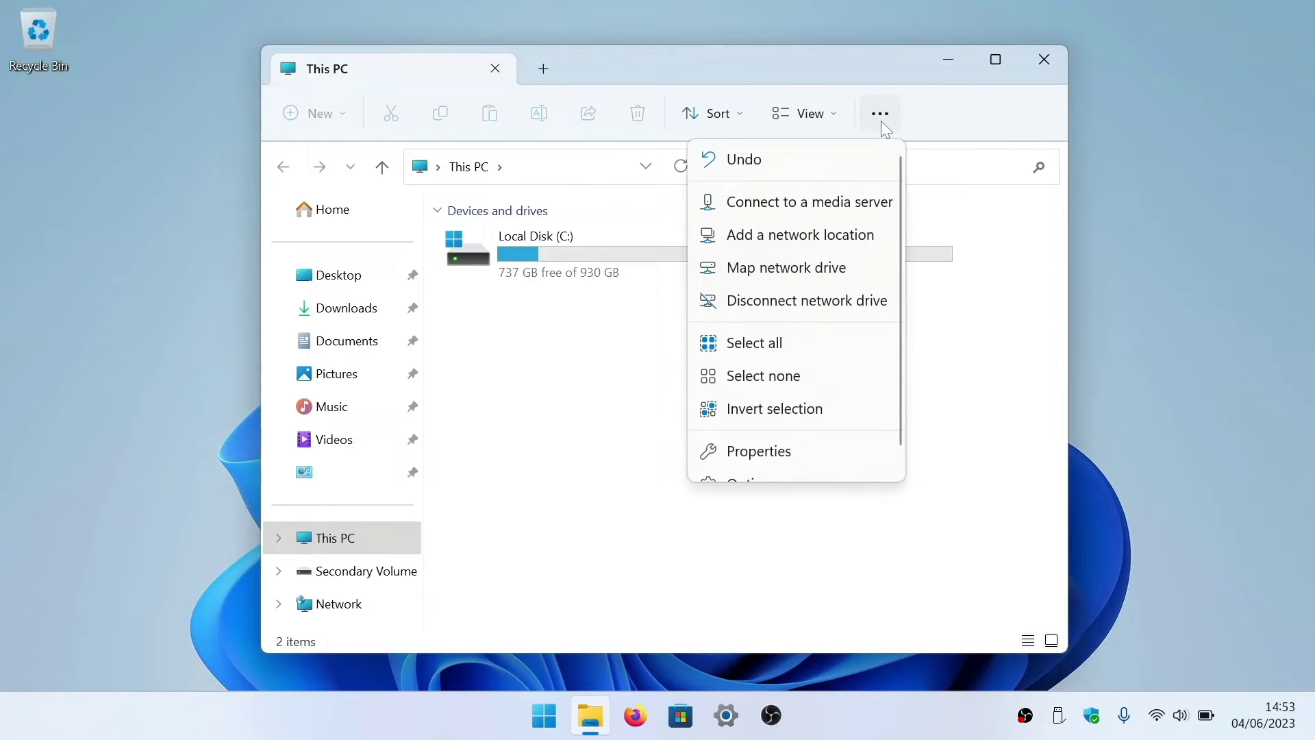
left_click(887, 277)
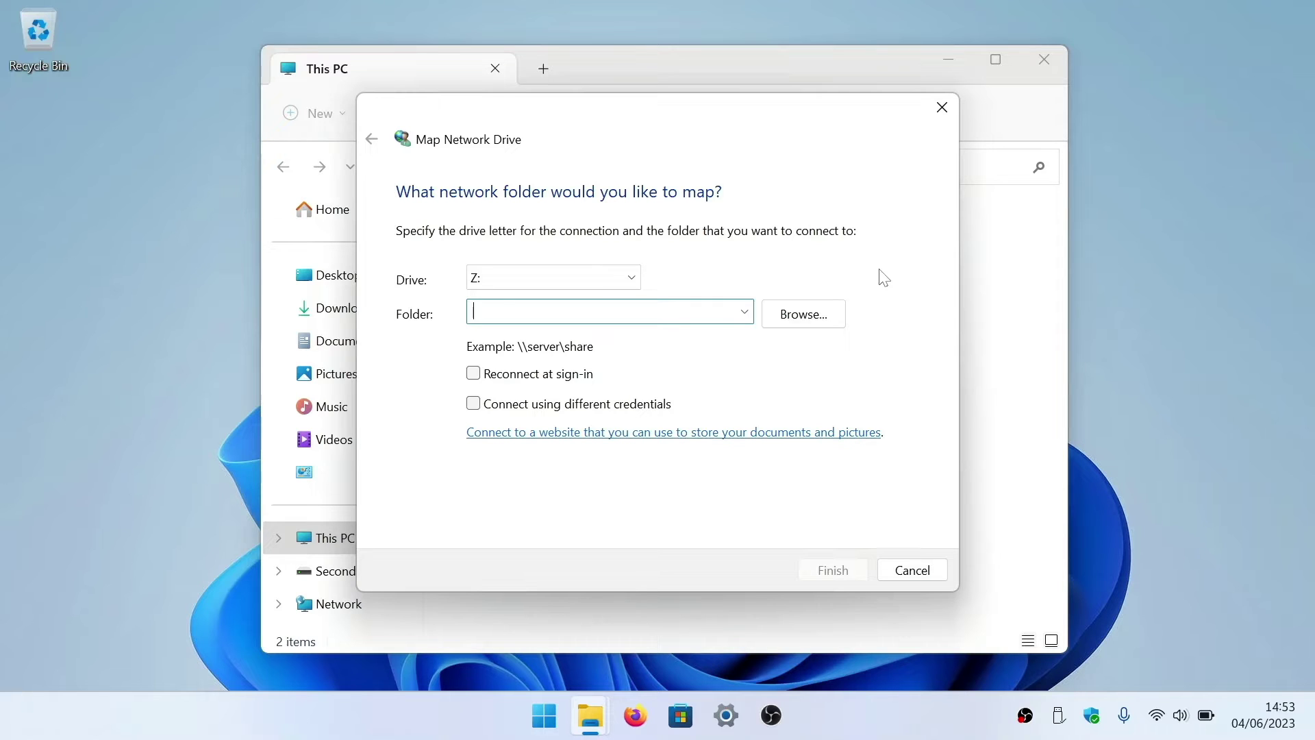
left_click(631, 280)
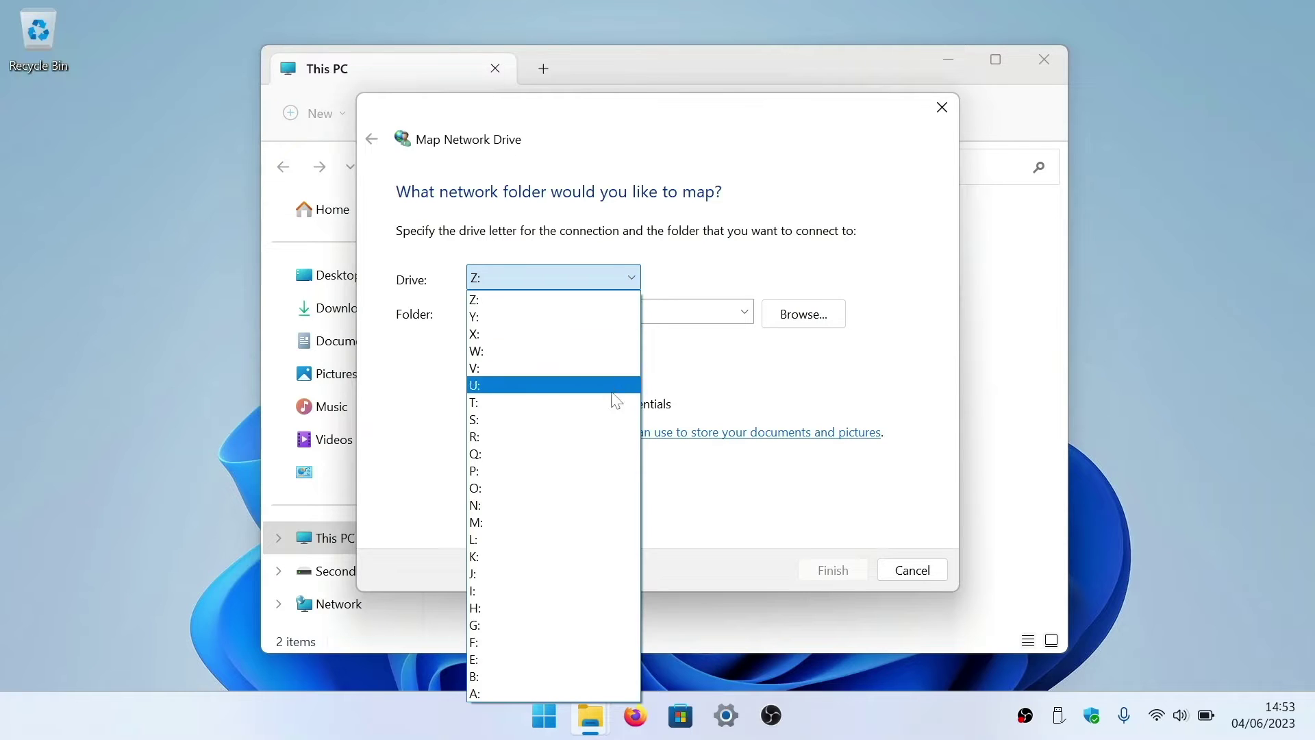
left_click(608, 471)
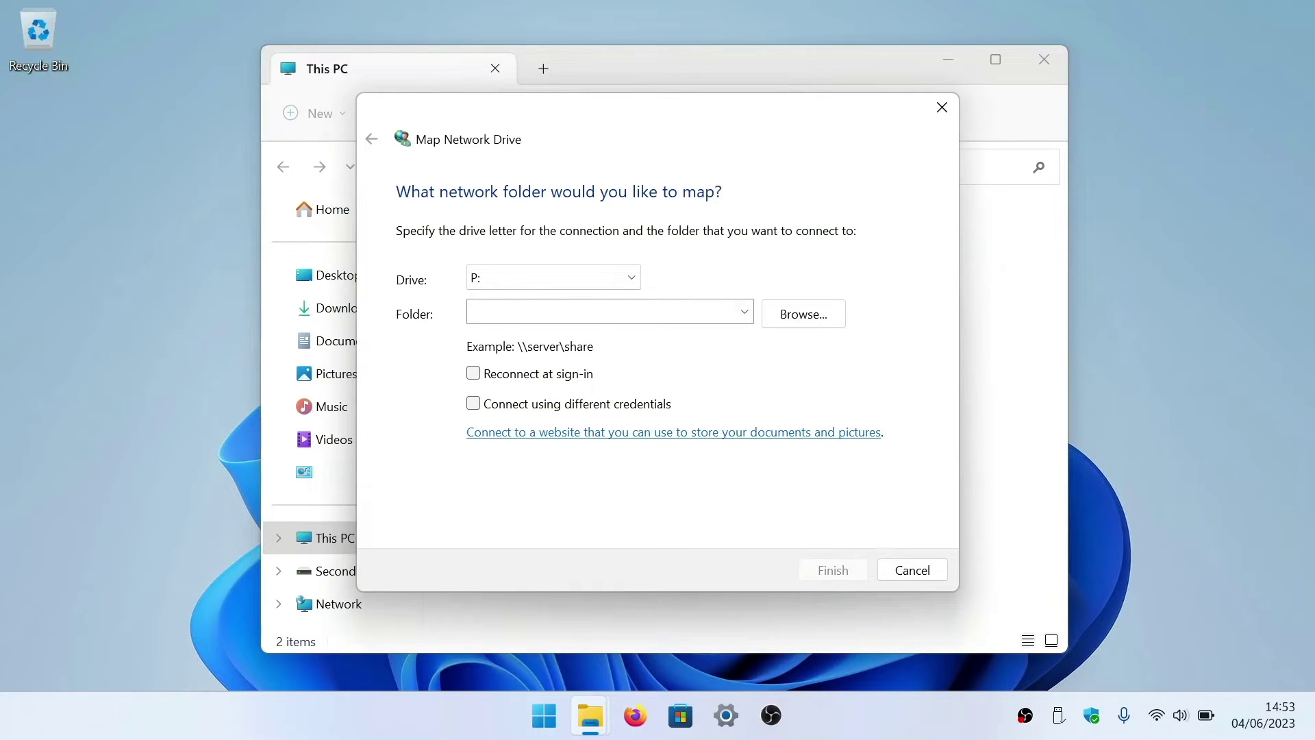
After a failed network browse, enter \\192.168.86.2\Public as the folder with Reconnect at sign-in on.
left_click(835, 316)
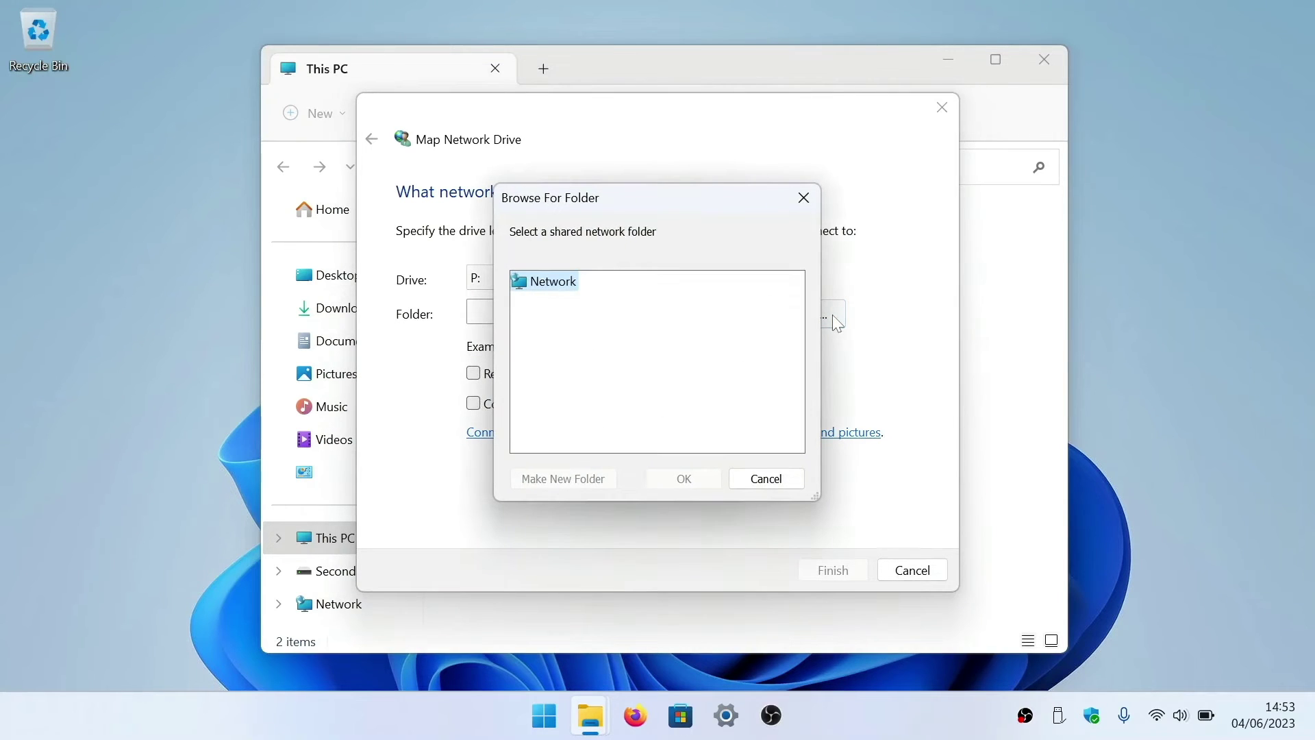
double_click(558, 292)
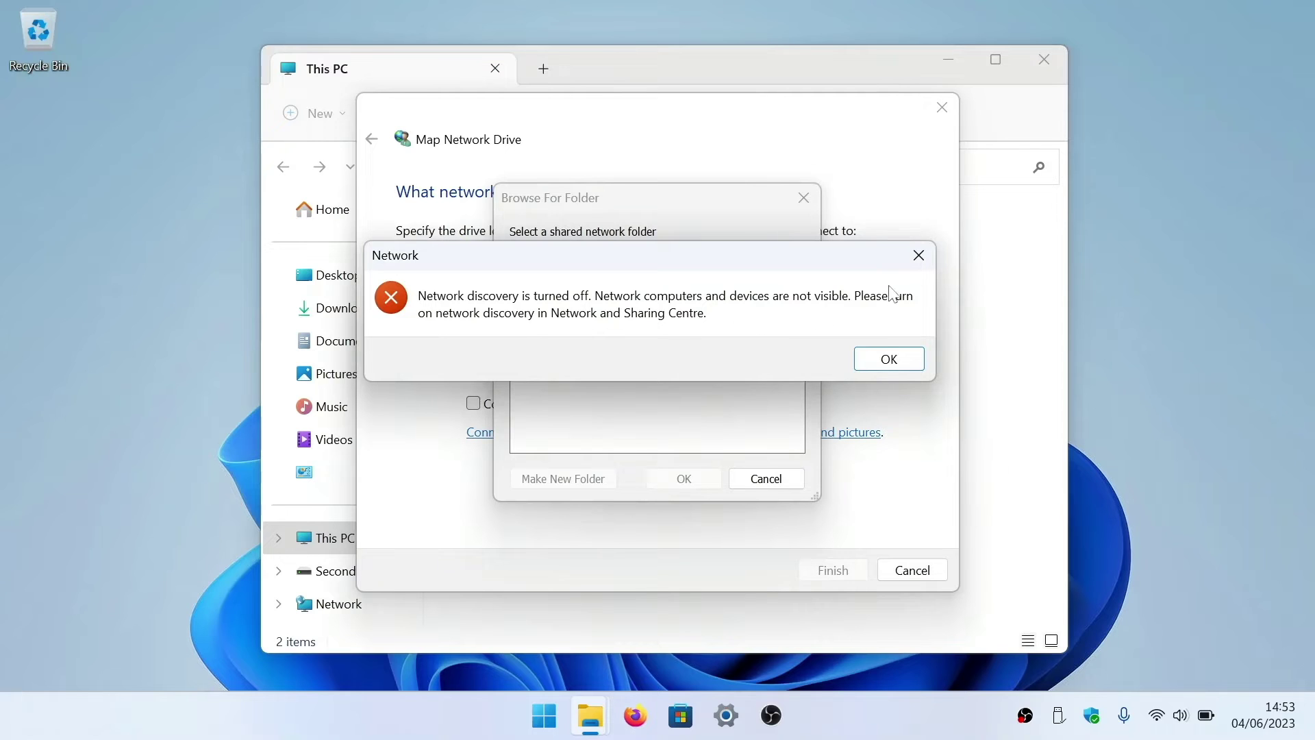
left_click(919, 255)
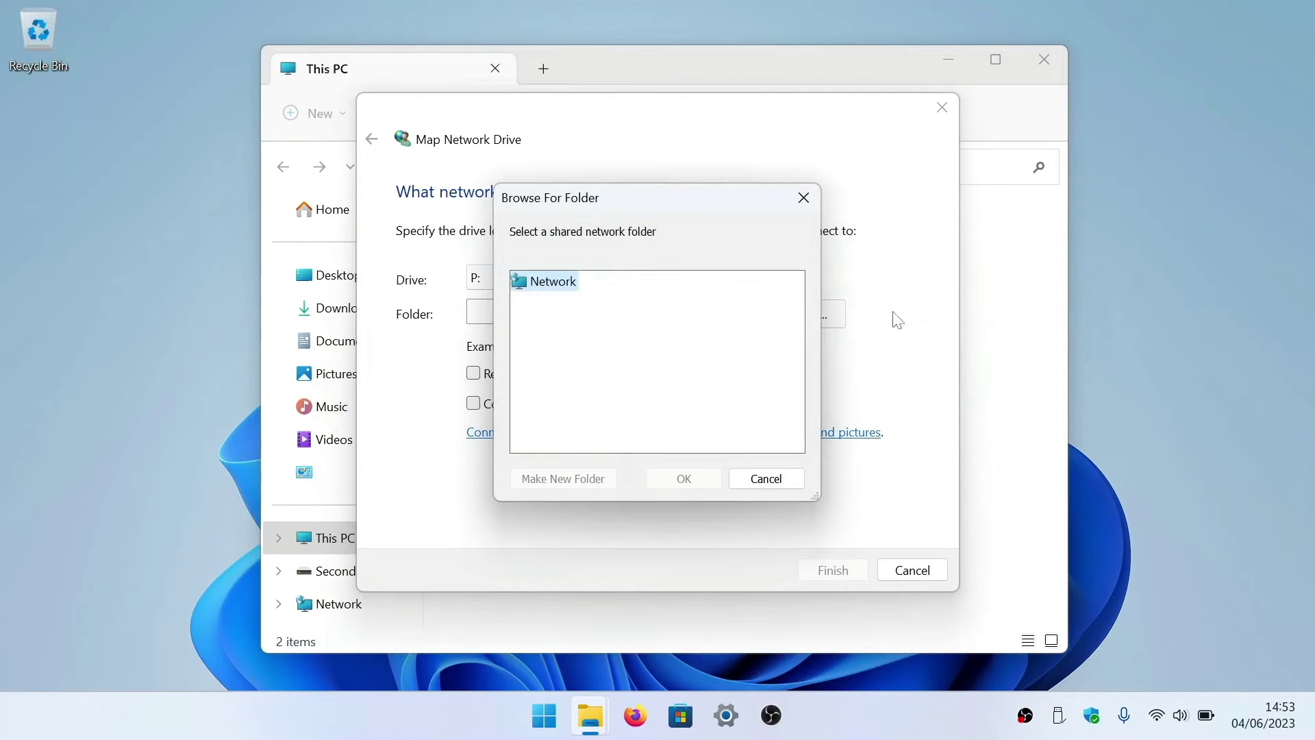
left_click(788, 478)
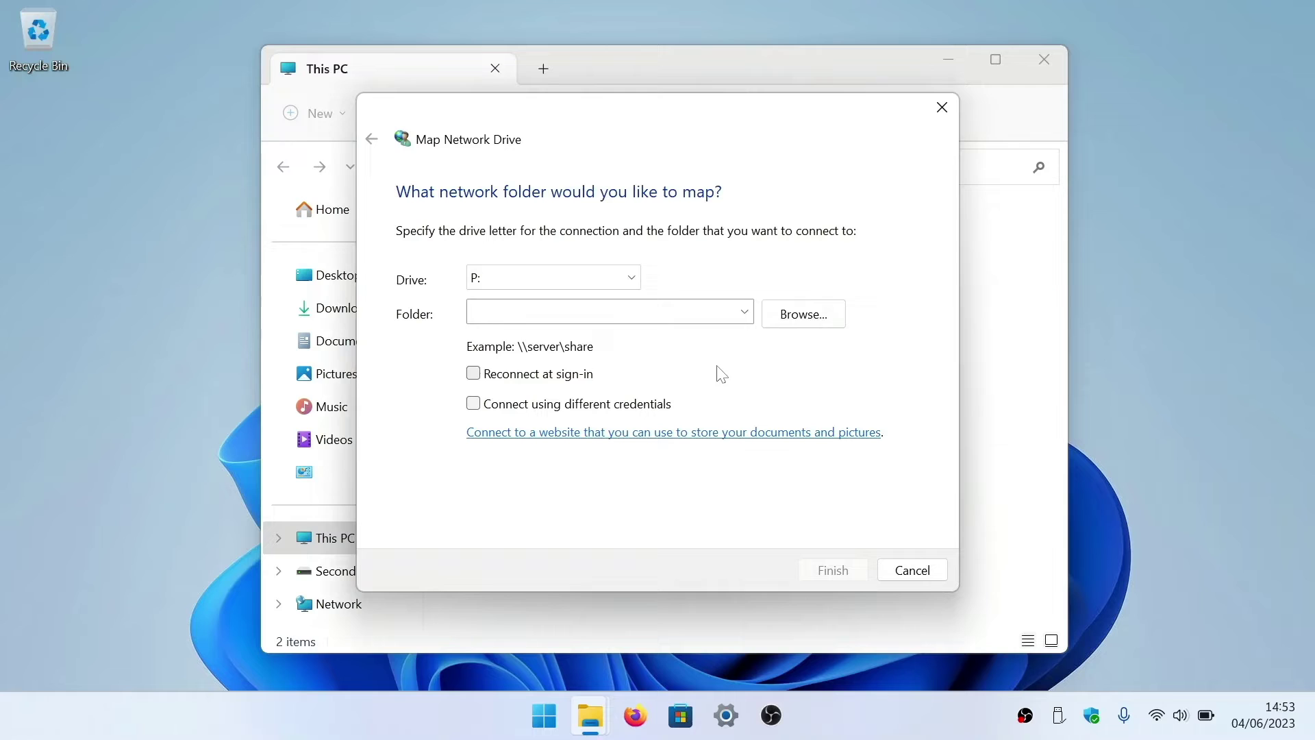
left_click(473, 312)
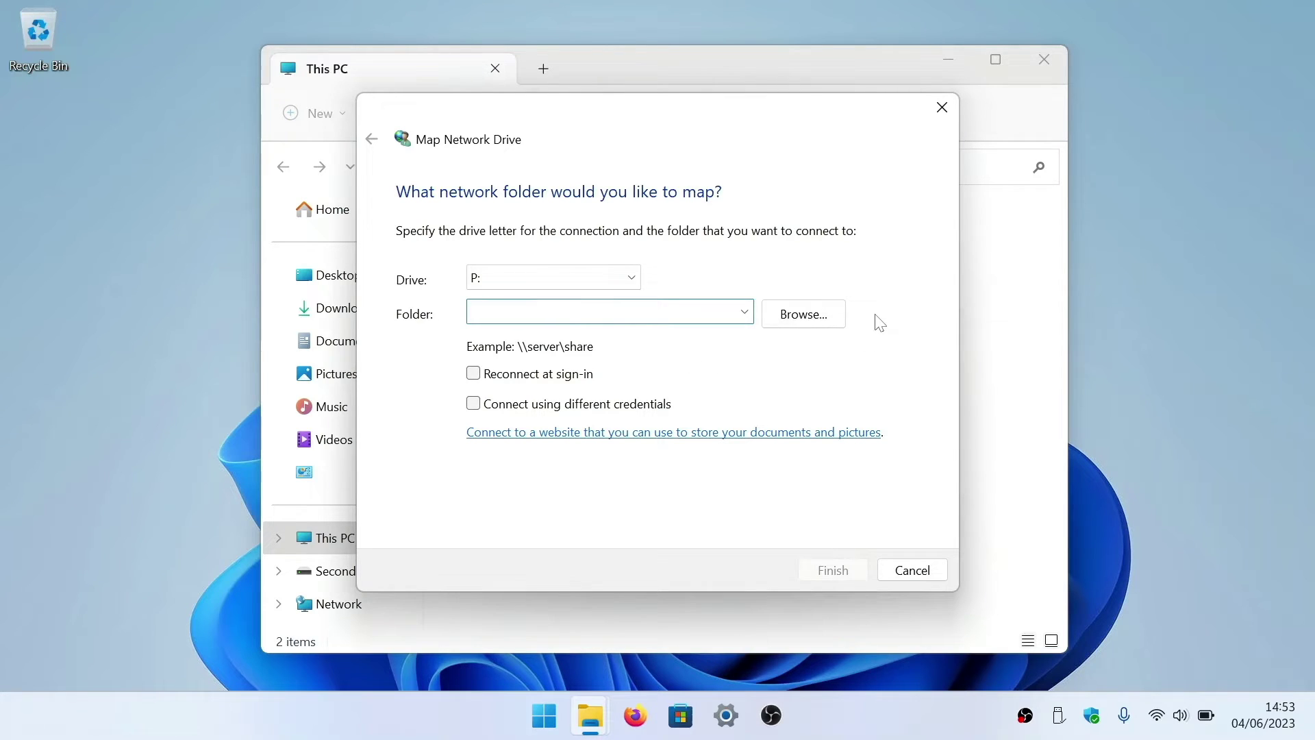
type("\\192.168.86.2")
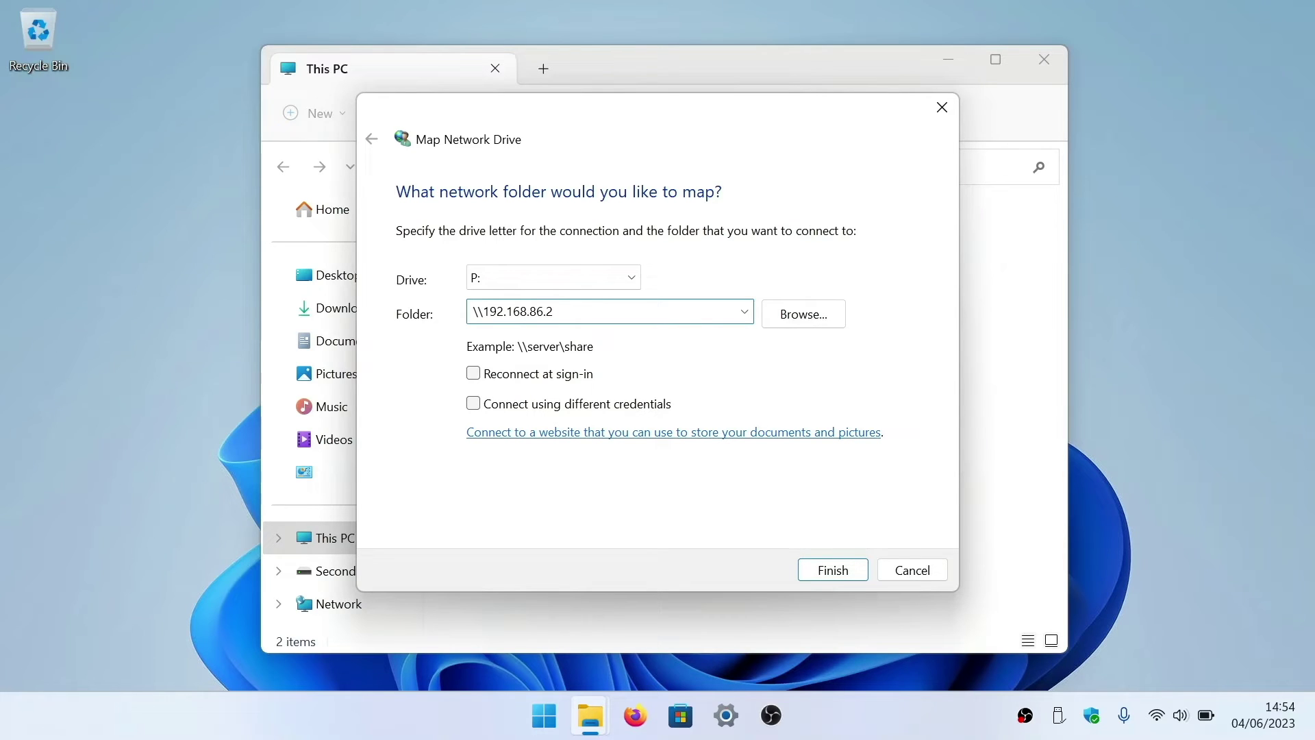
type("\\Public")
left_click(477, 376)
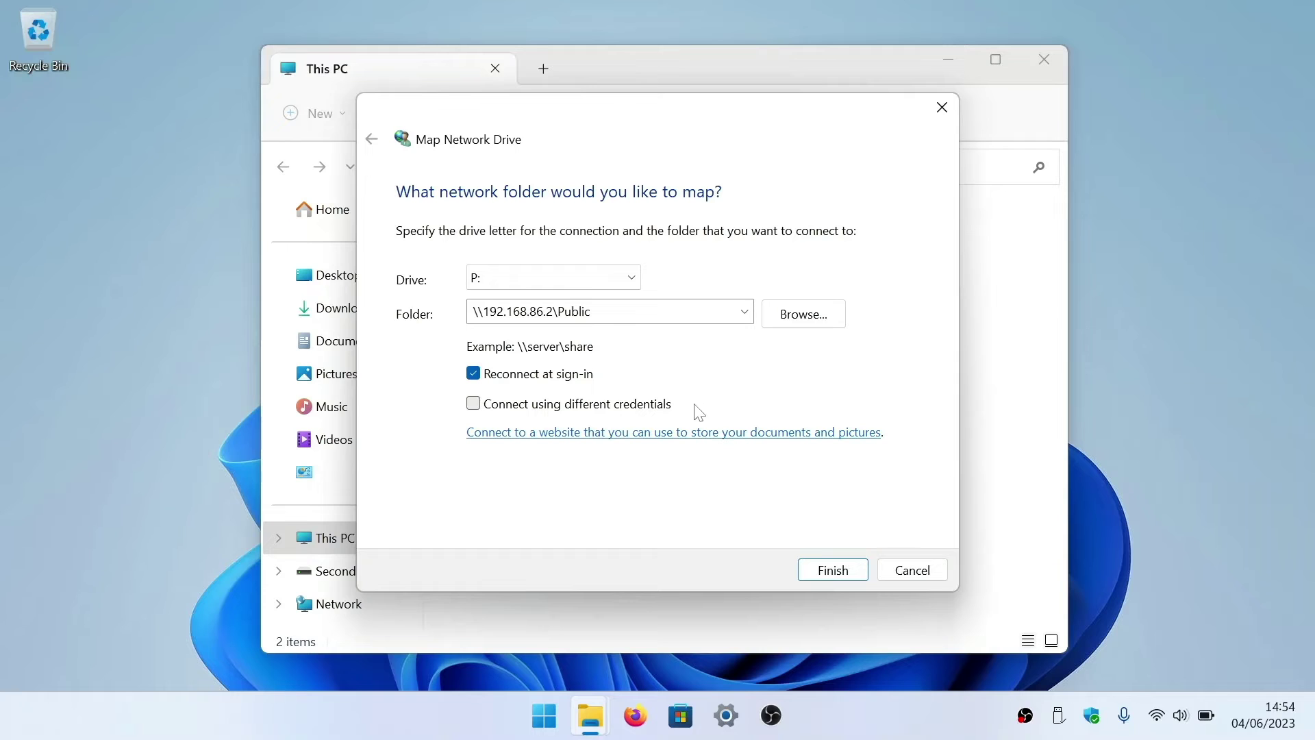
Finish the wizard mapping Public to P:, then close the Public (P:) window.
left_click(841, 573)
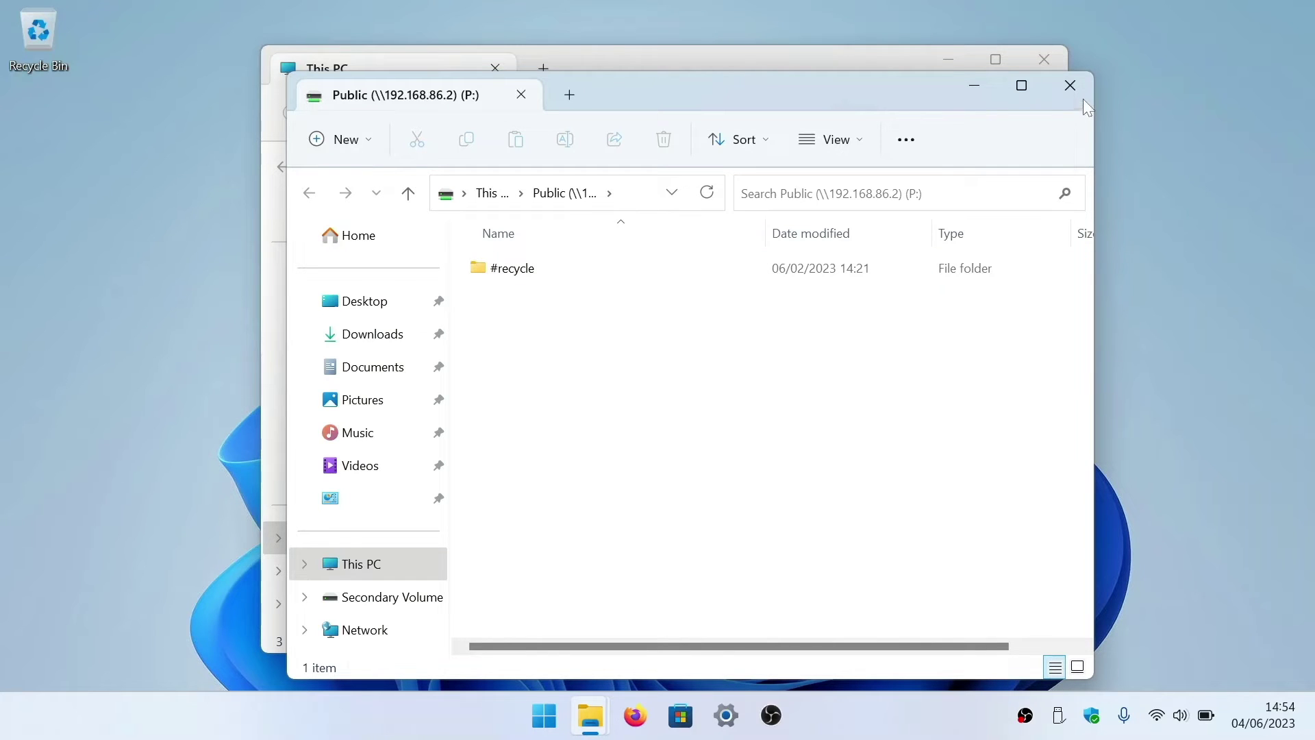
left_click(1070, 87)
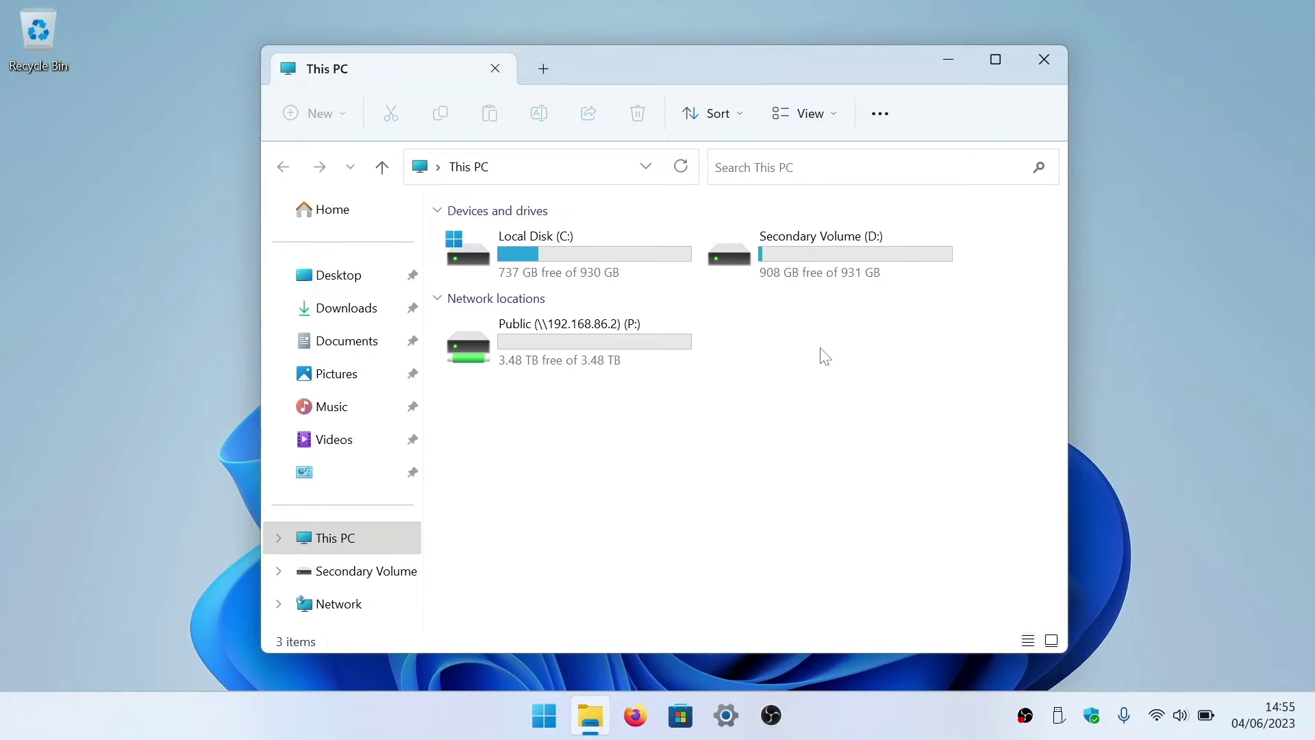
Disconnect the Public (P:) network drive, then close File Explorer.
left_click(883, 121)
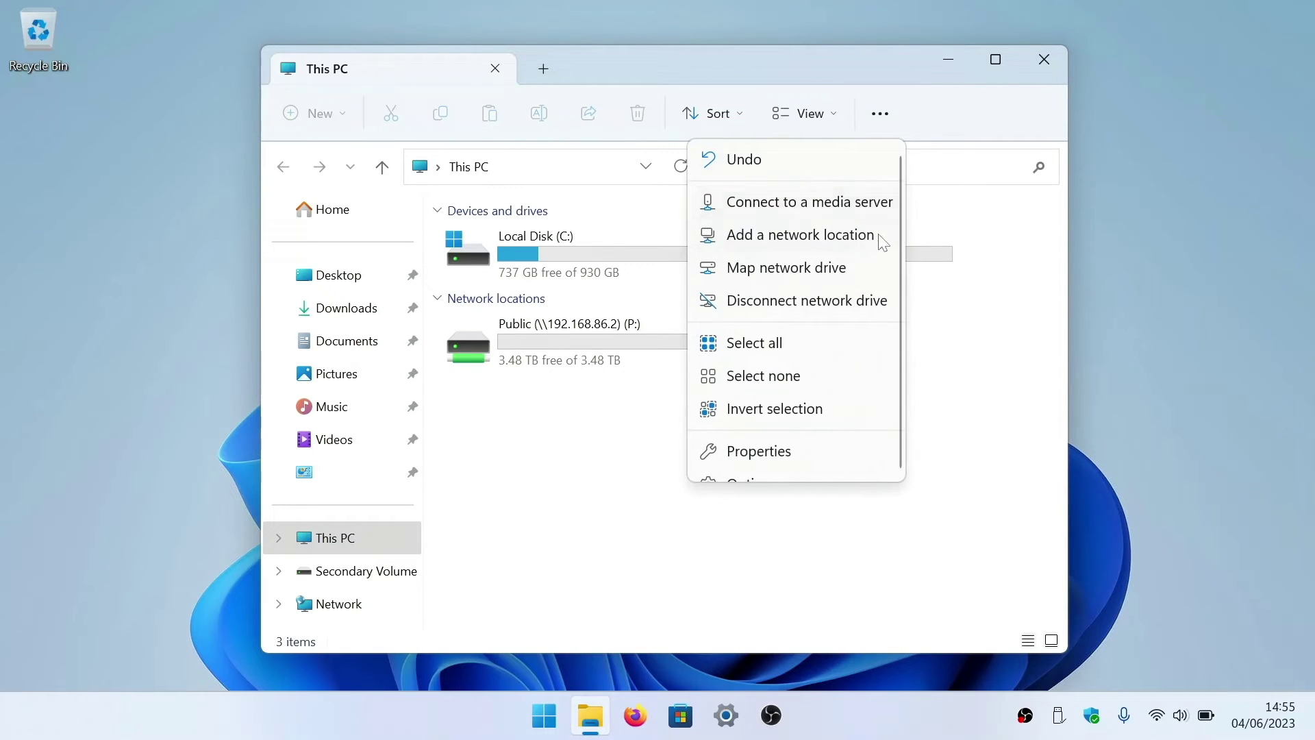
left_click(873, 310)
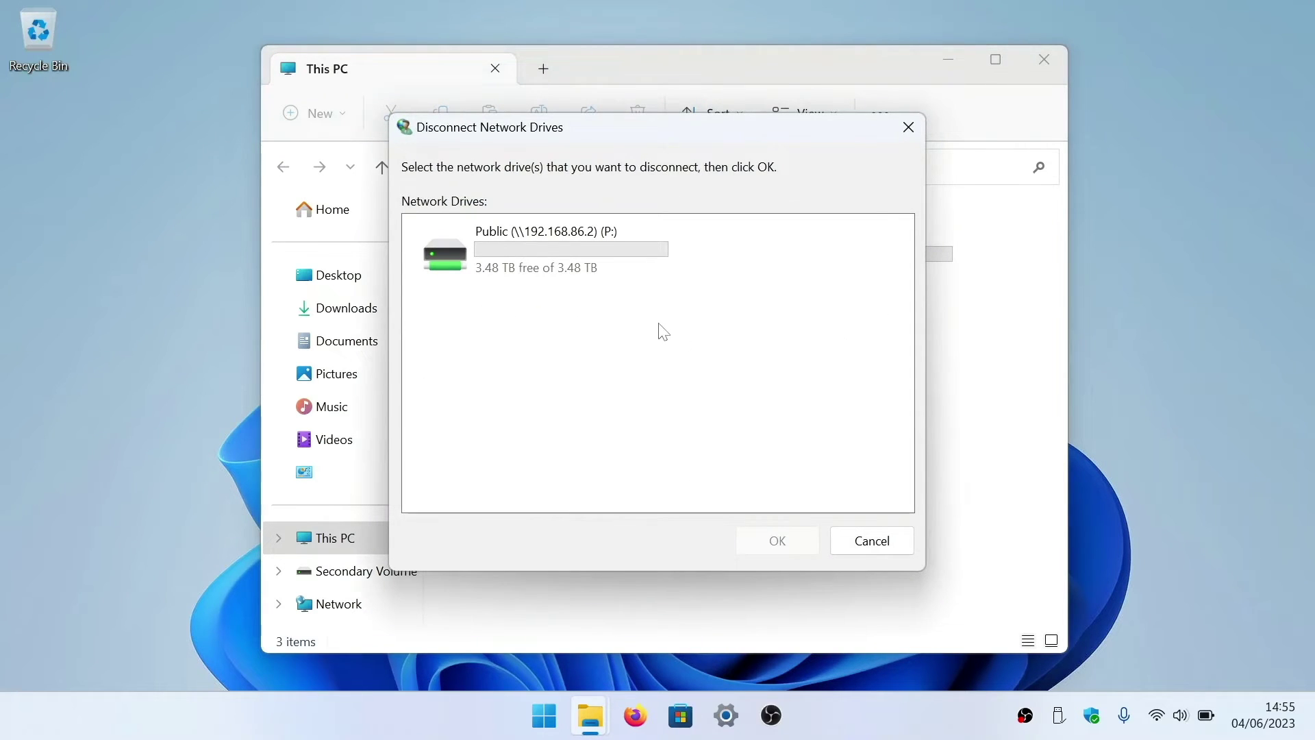
left_click(623, 251)
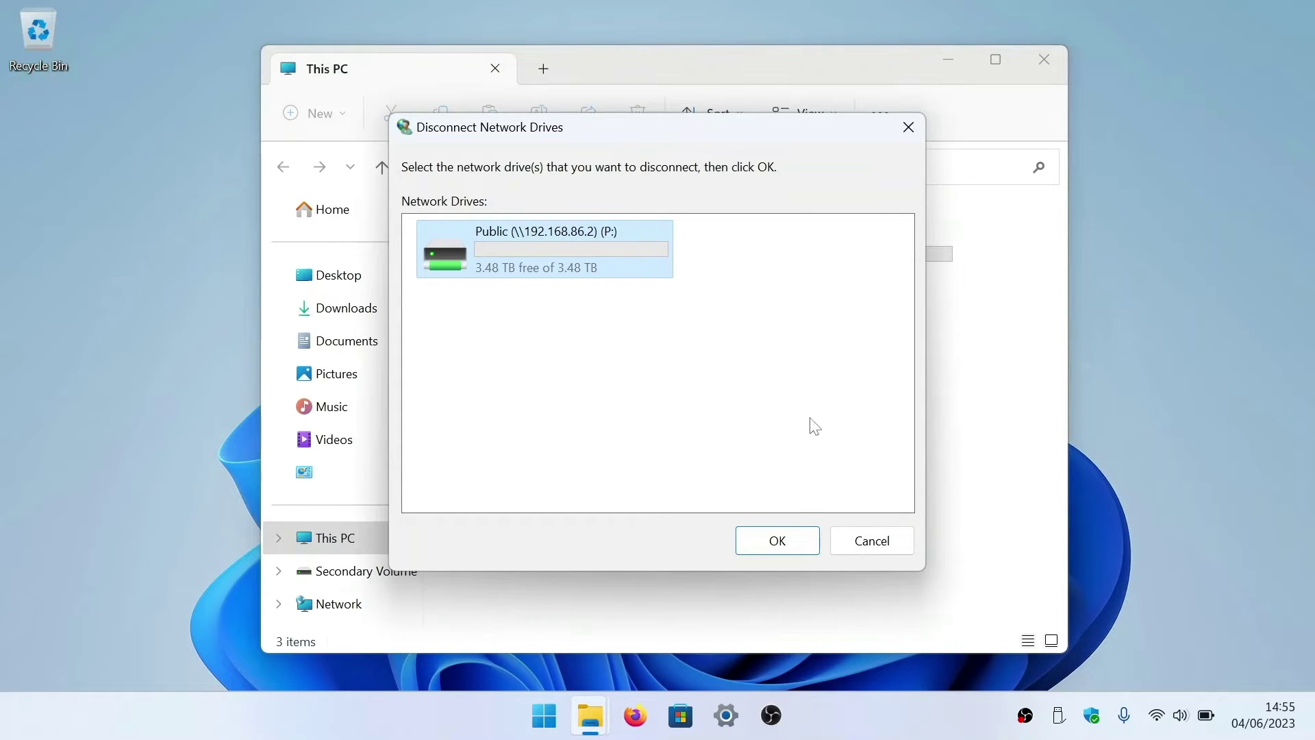
left_click(792, 548)
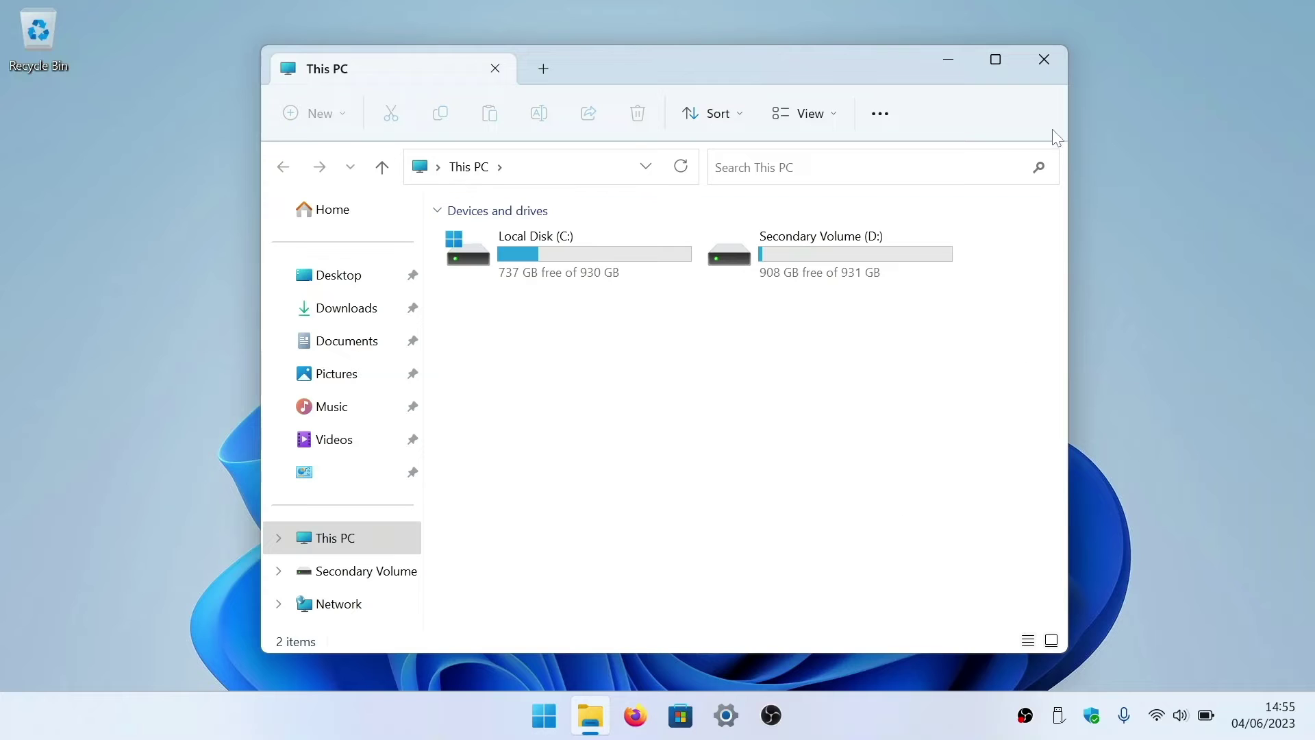
left_click(1048, 63)
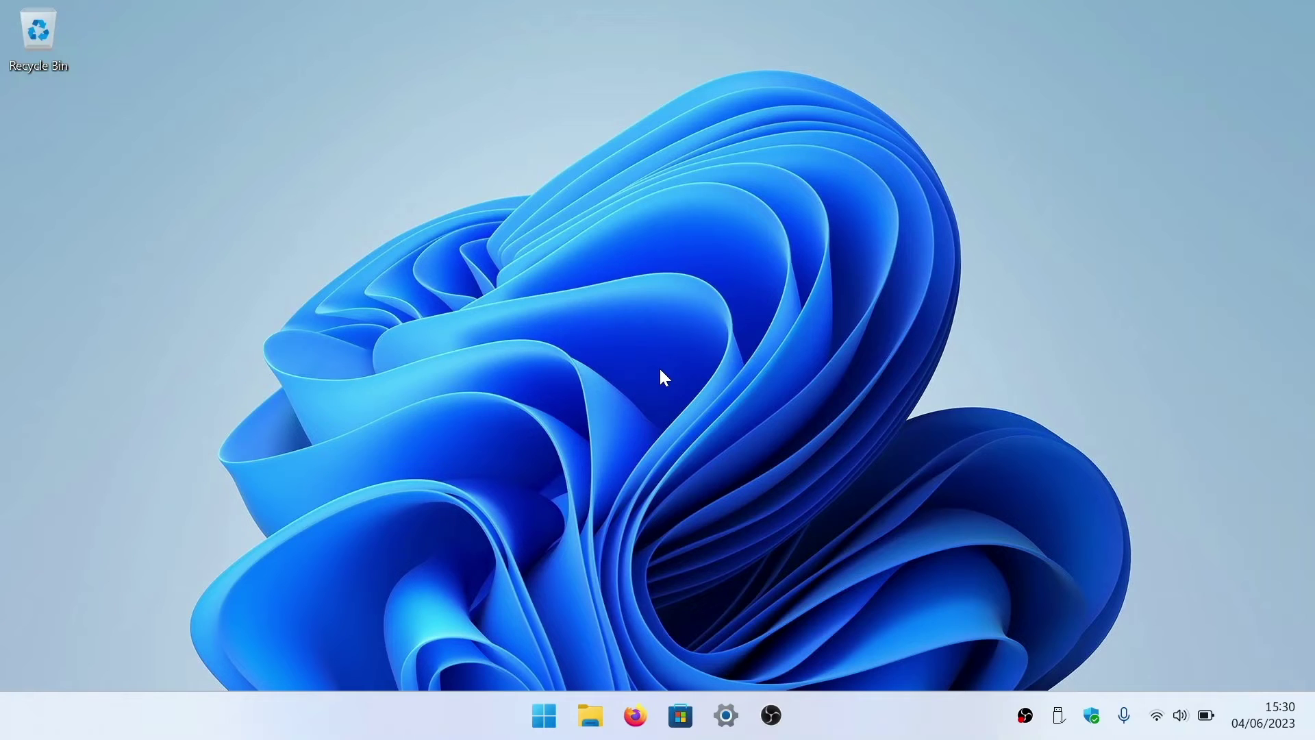
In a maximized Terminal, enter net use P: \\192.168.86.2\Public /persistent:y.
left_click(537, 703)
type("term")
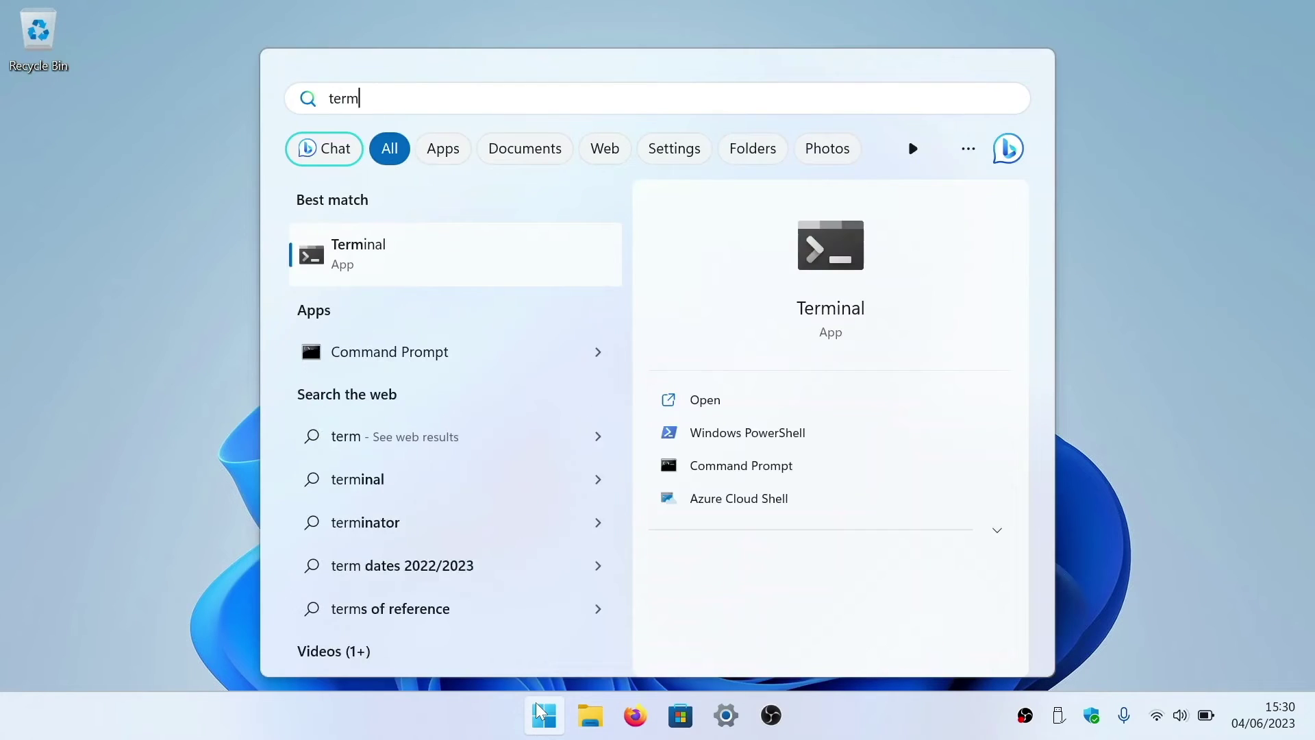
type("inal")
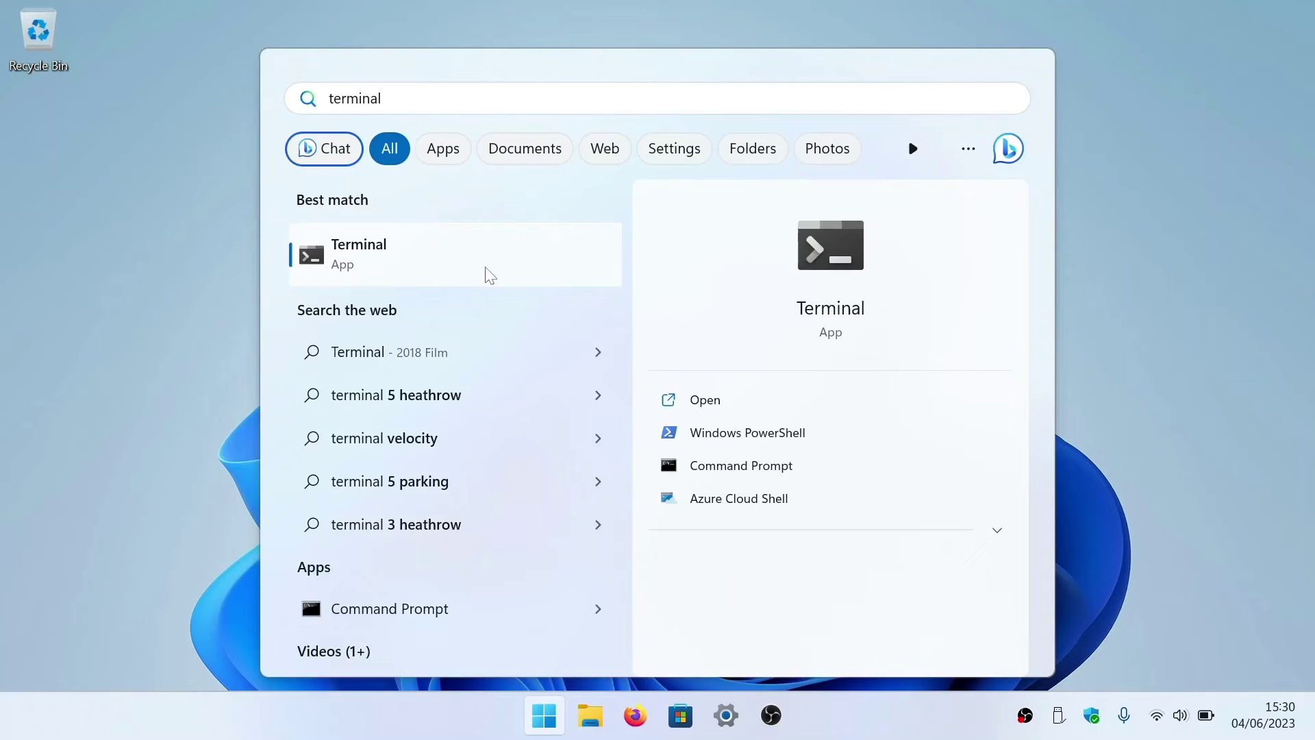
left_click(484, 270)
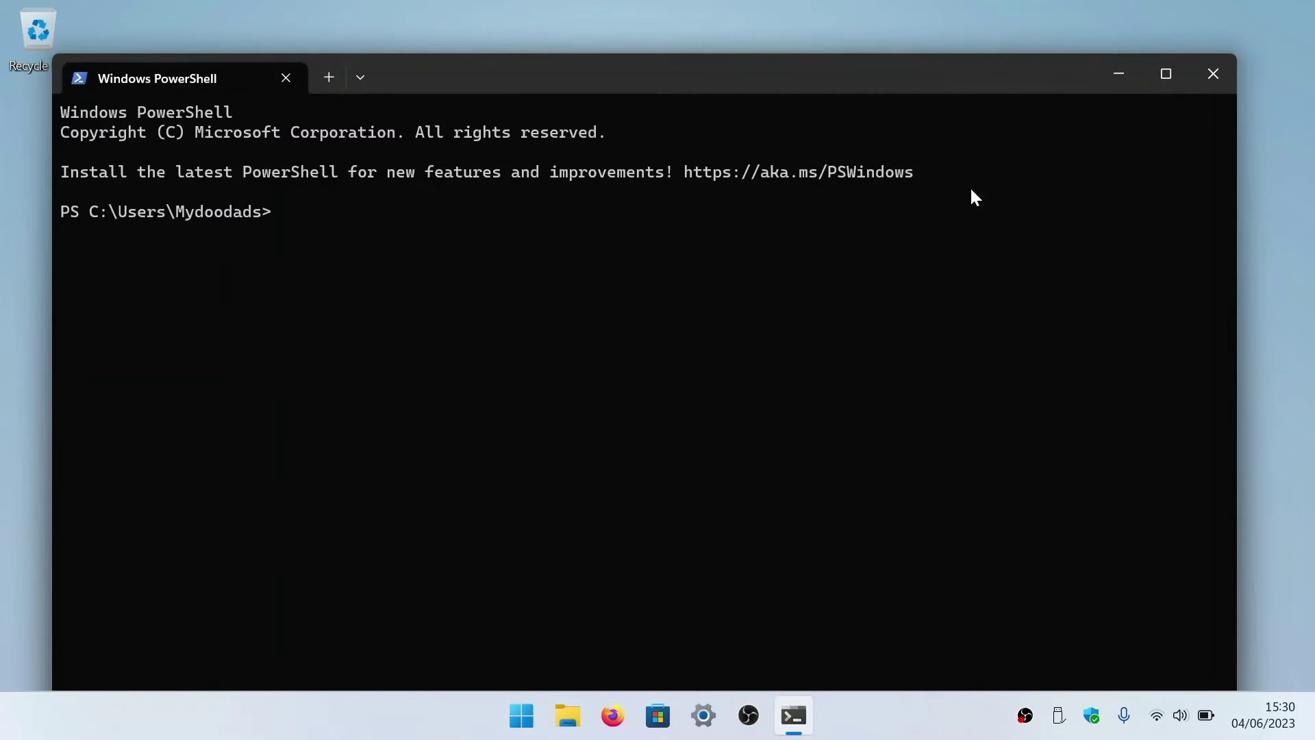
left_click(1169, 81)
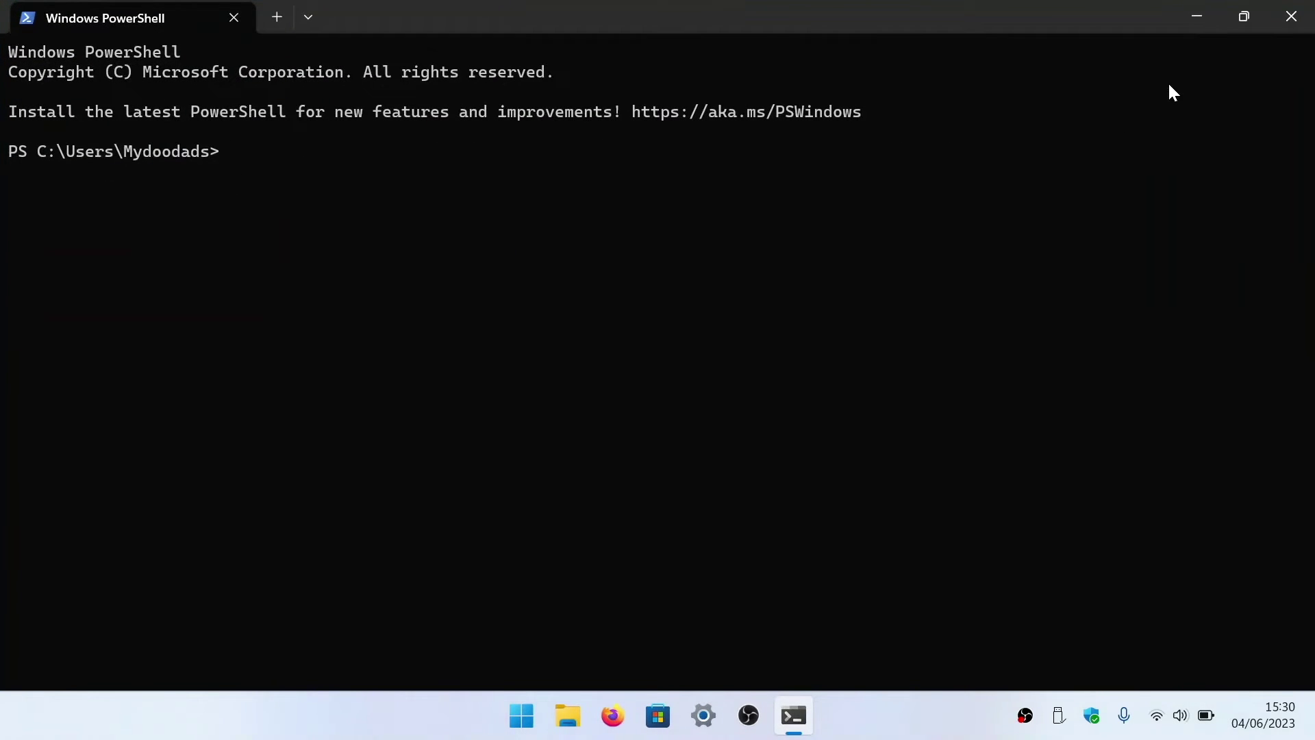
type("net use P: \\\\192.168.86.")
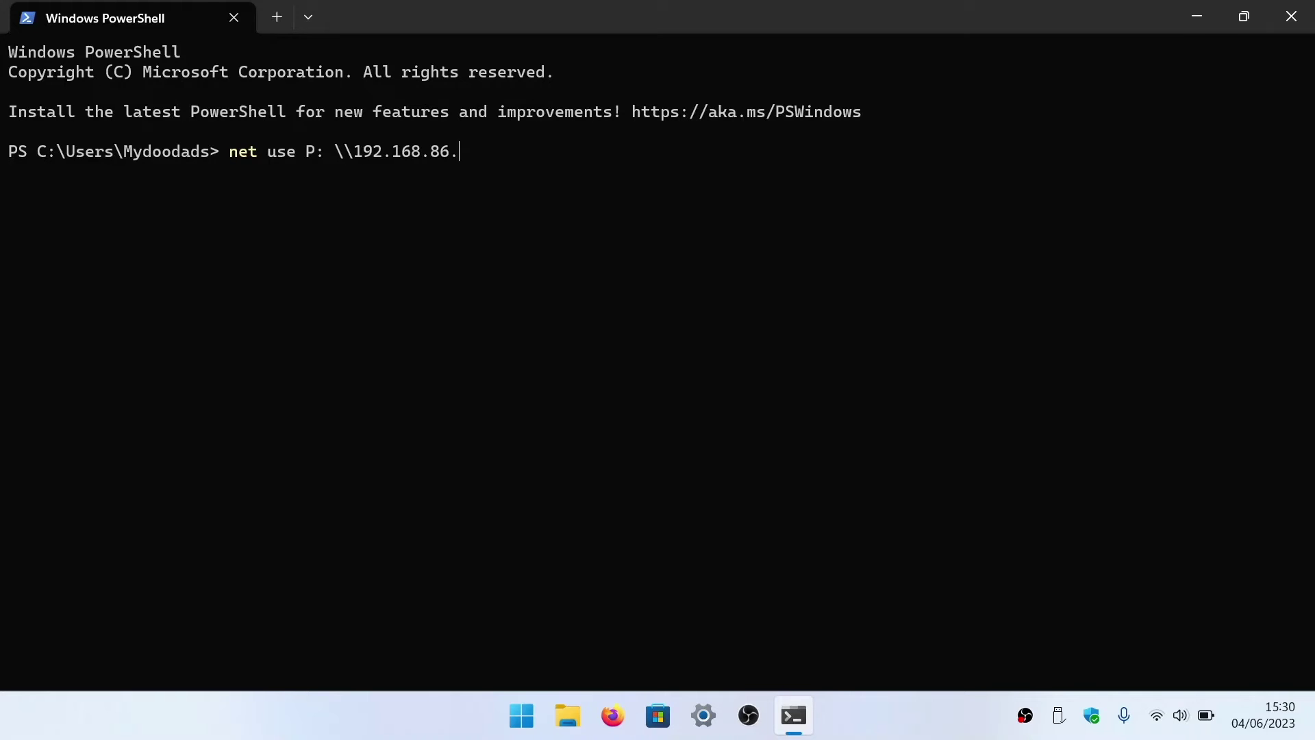
type("2\\Public")
type("/persist")
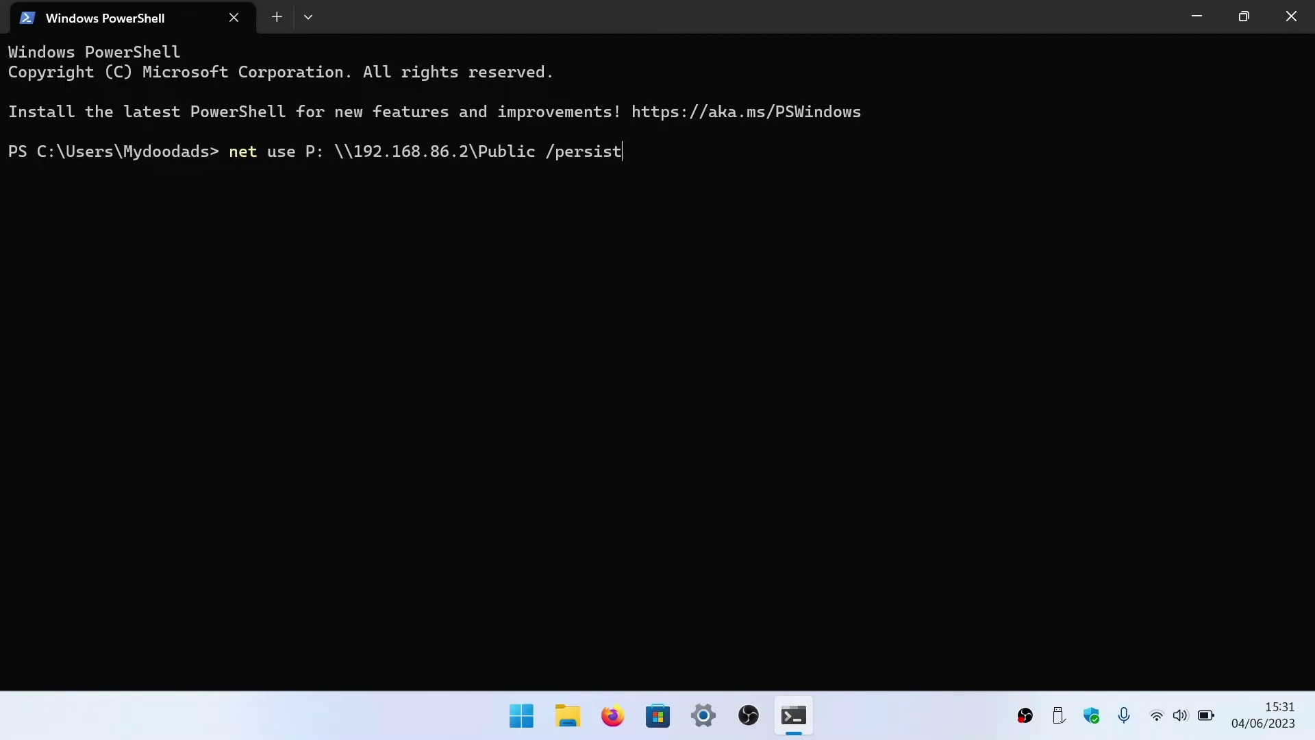
type("ent:y")
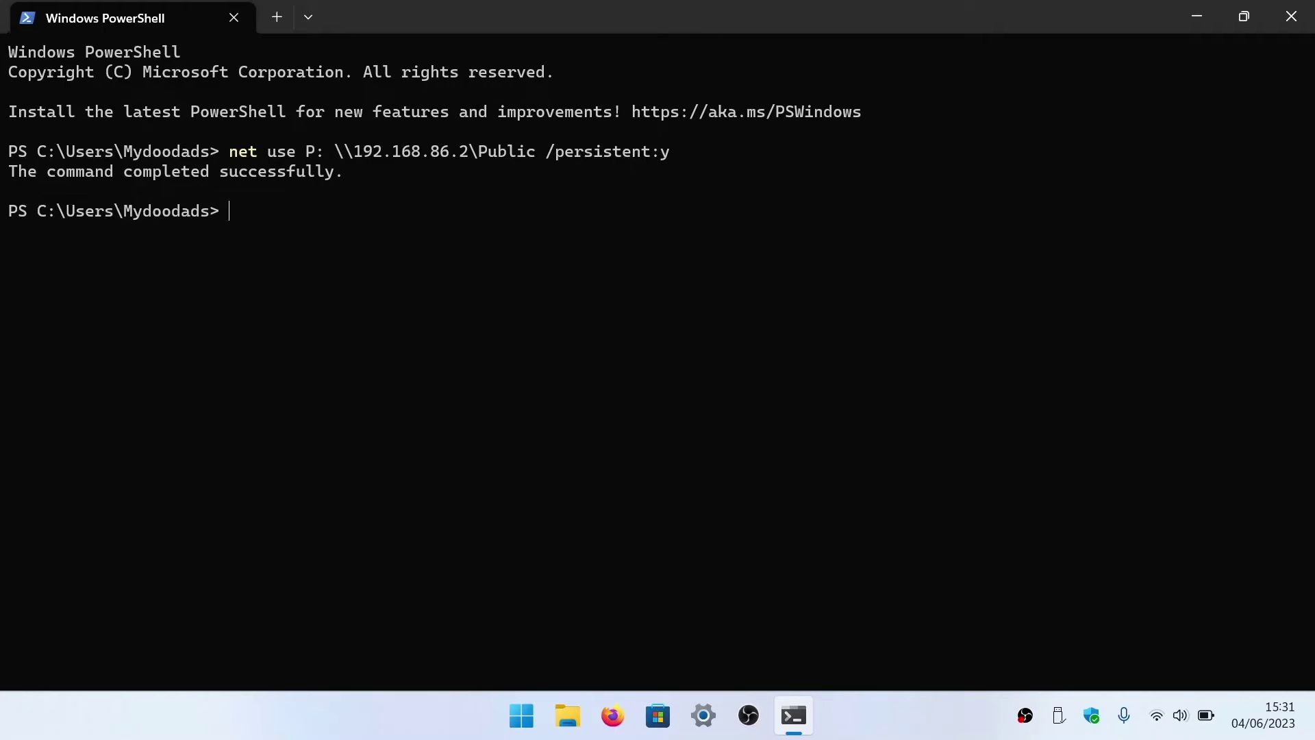
left_click(574, 720)
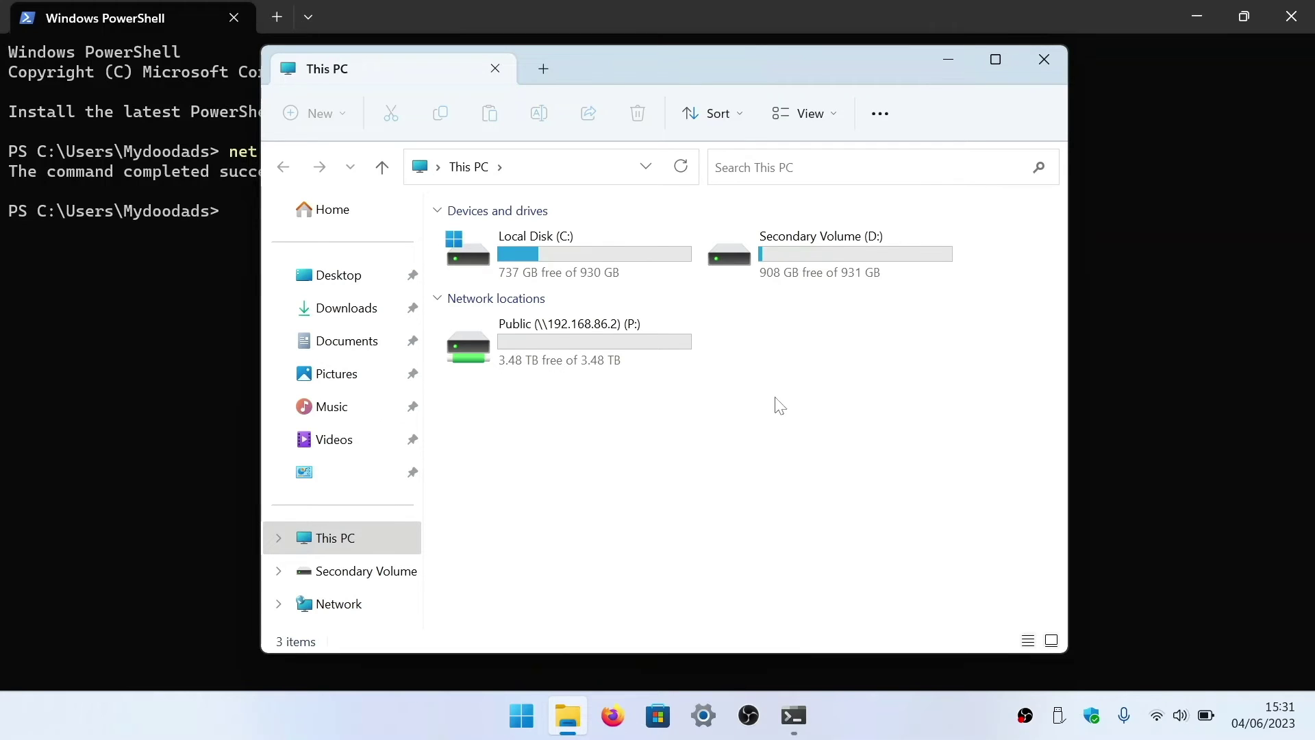
left_click(1045, 60)
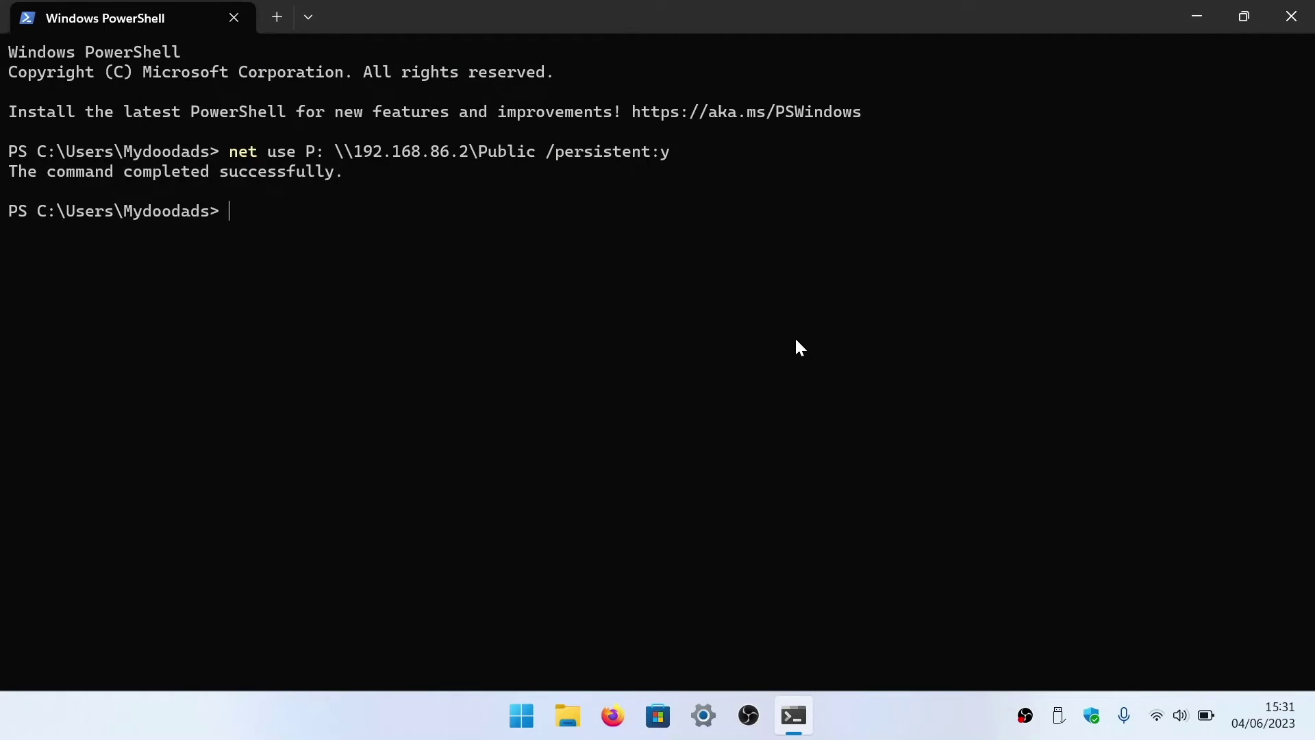
Run net use P: /delete, then check This PC in File Explorer and close it.
type("net use P: /delete")
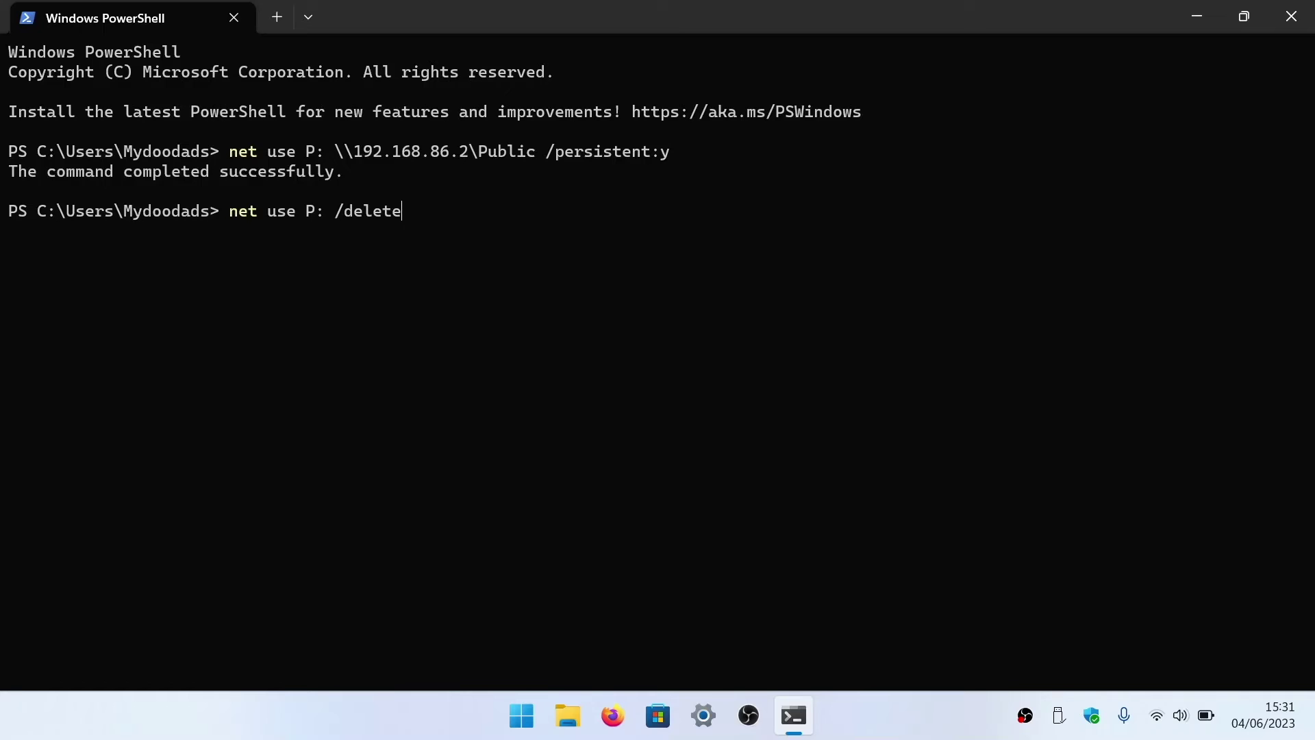
key("Return")
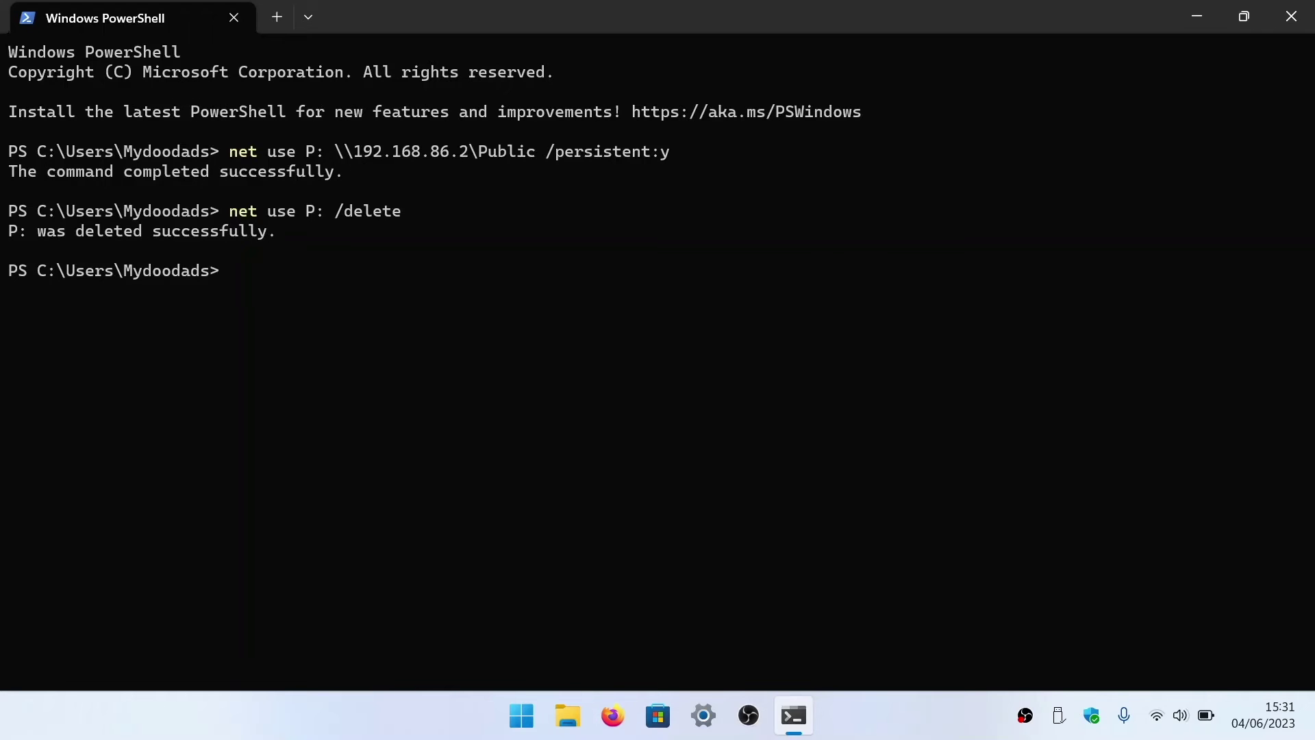
left_click(572, 708)
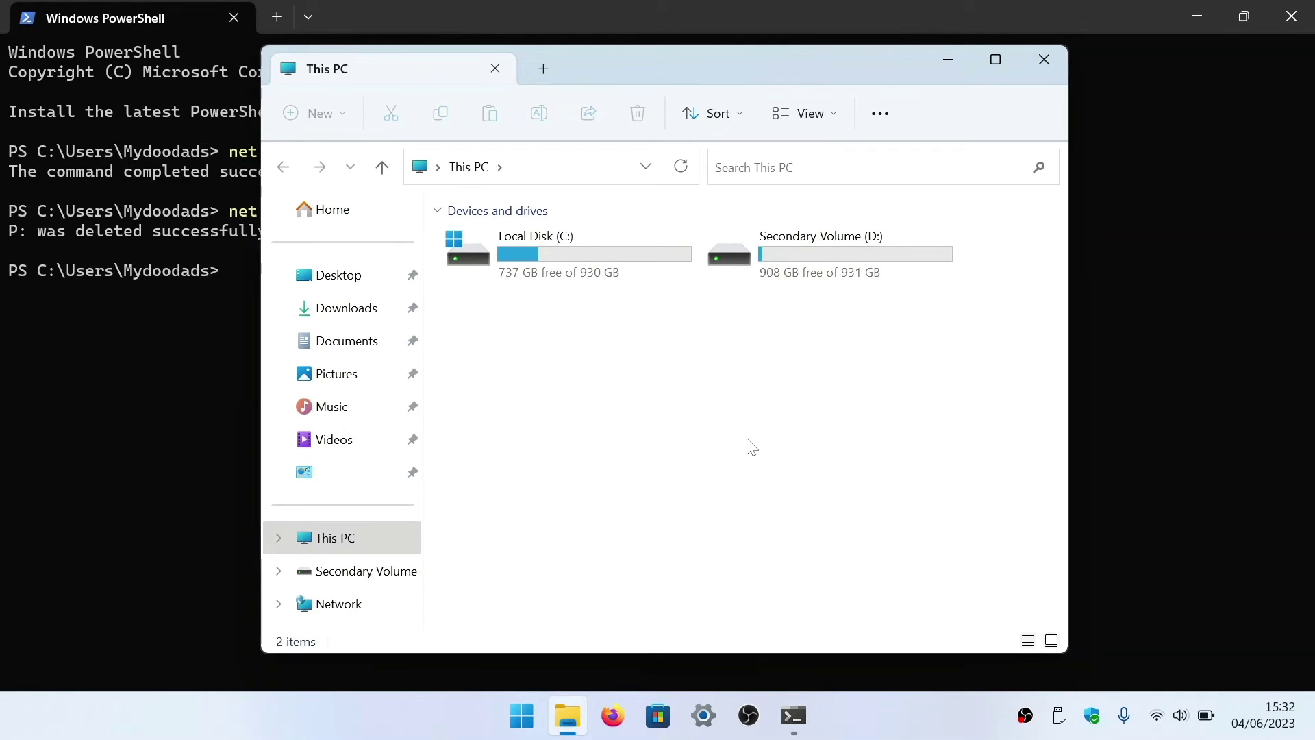
left_click(1045, 60)
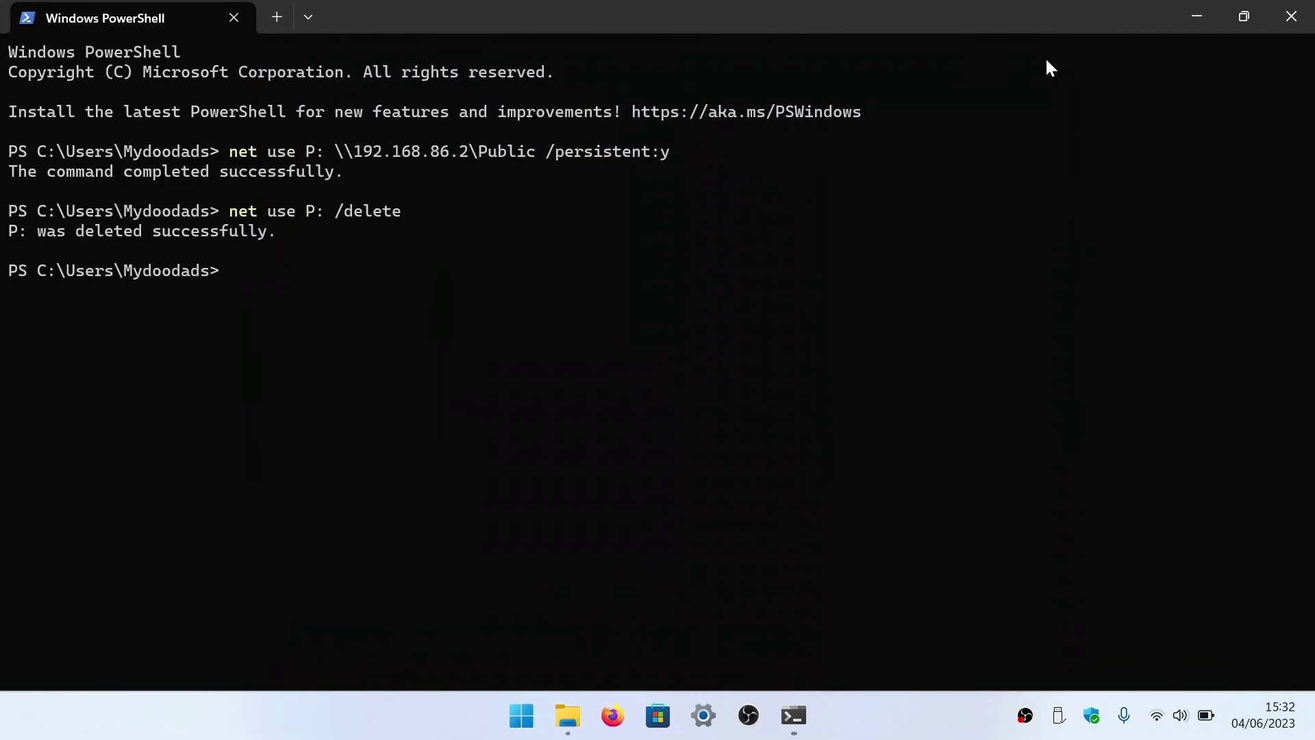
Close Terminal, view the mapped drives in This PC, then close File Explorer.
left_click(1290, 19)
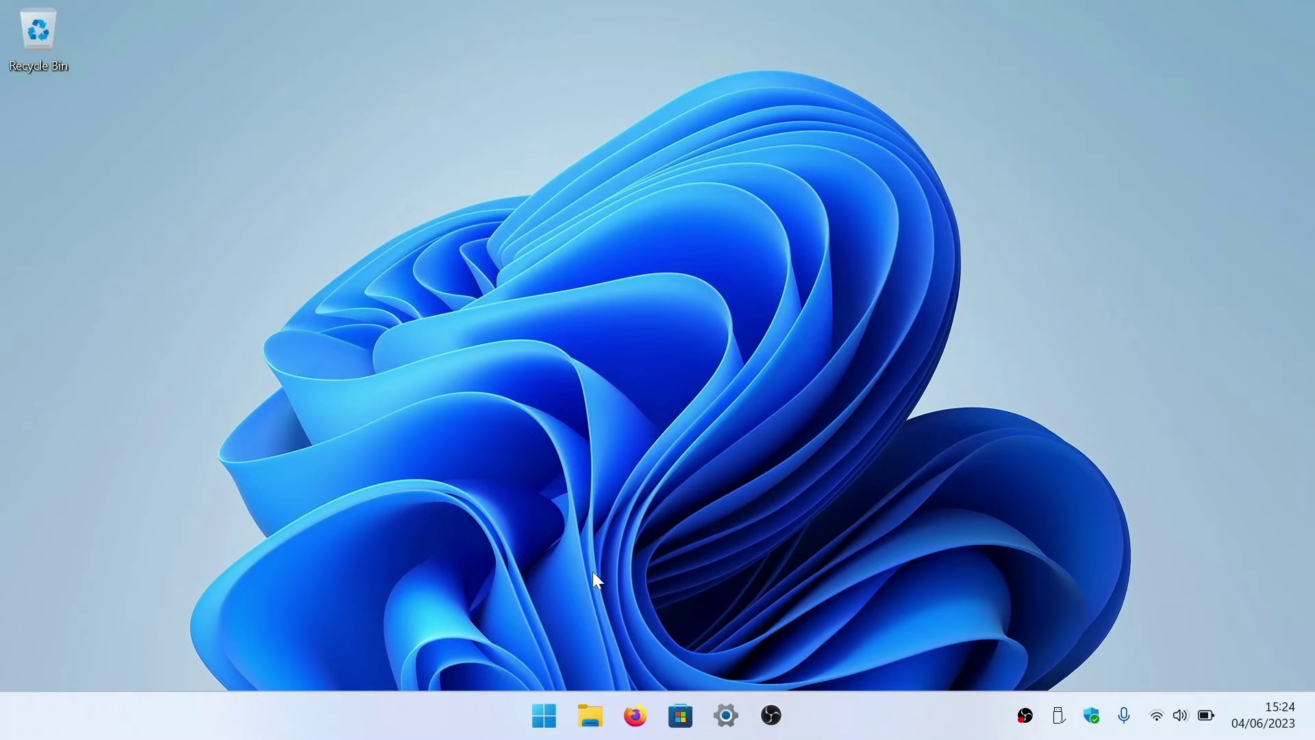
left_click(591, 717)
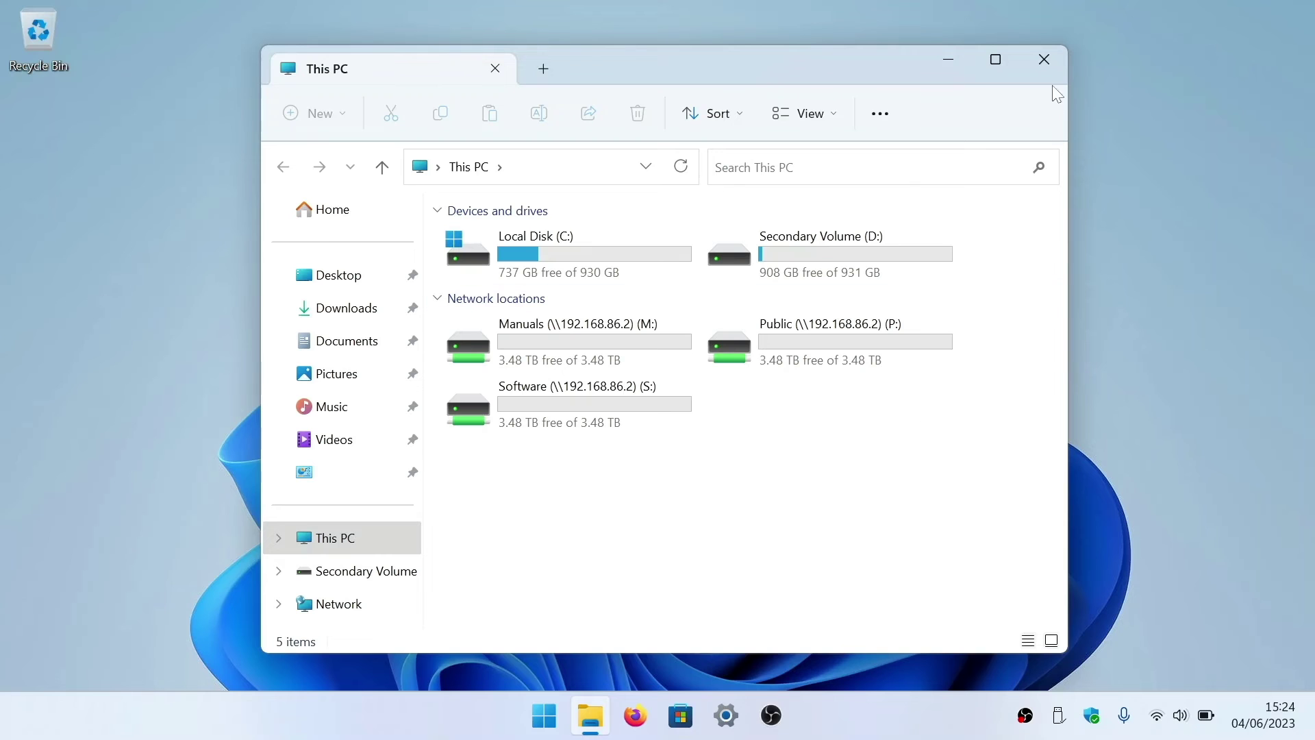
left_click(1046, 60)
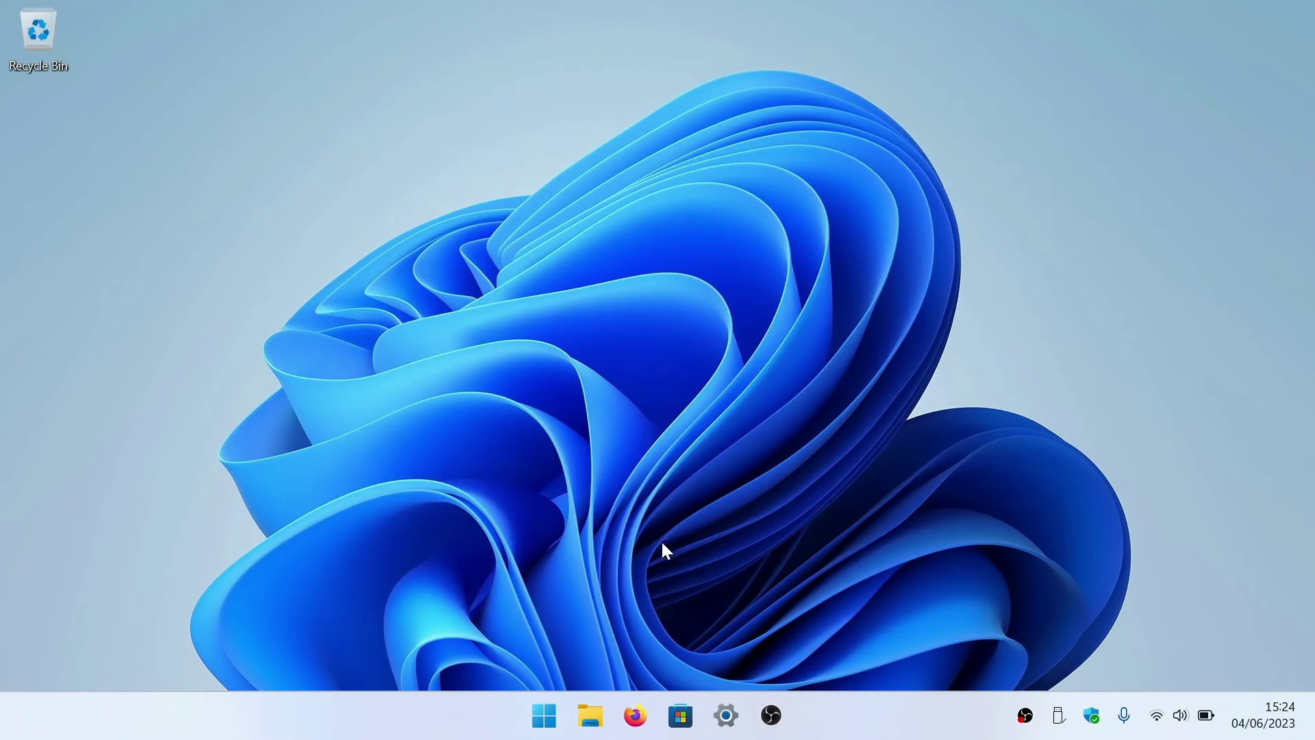
In a maximized Terminal, run net use * /delete and confirm with y to drop M:, P: and S:.
left_click(548, 705)
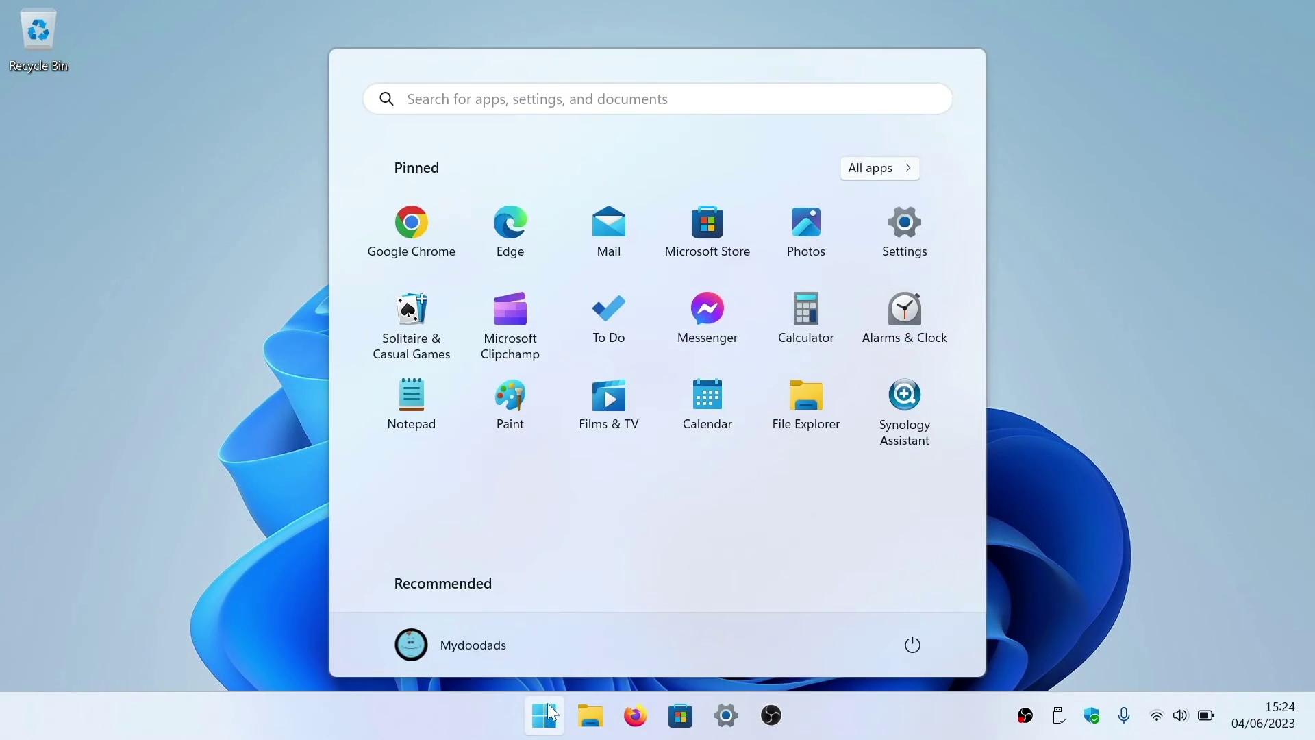
type("terminal")
left_click(456, 264)
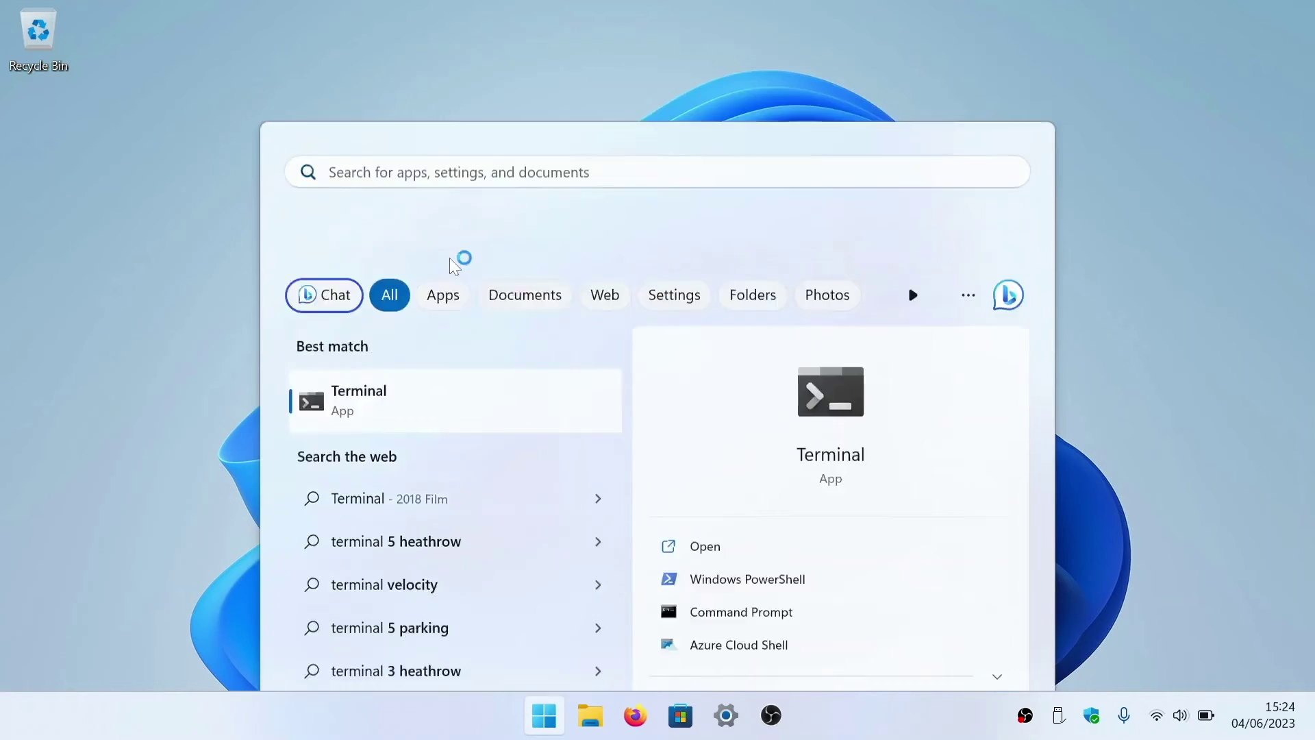
left_click(1217, 130)
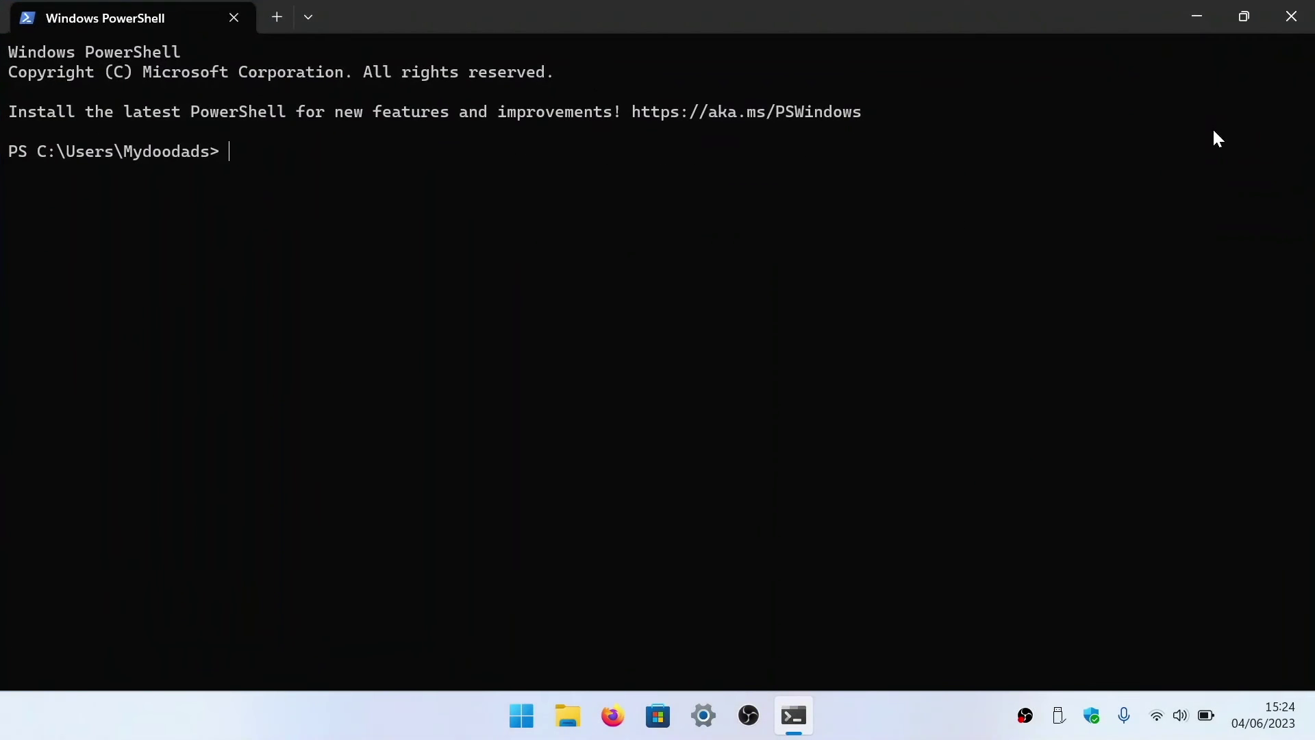
type("net use * /delete")
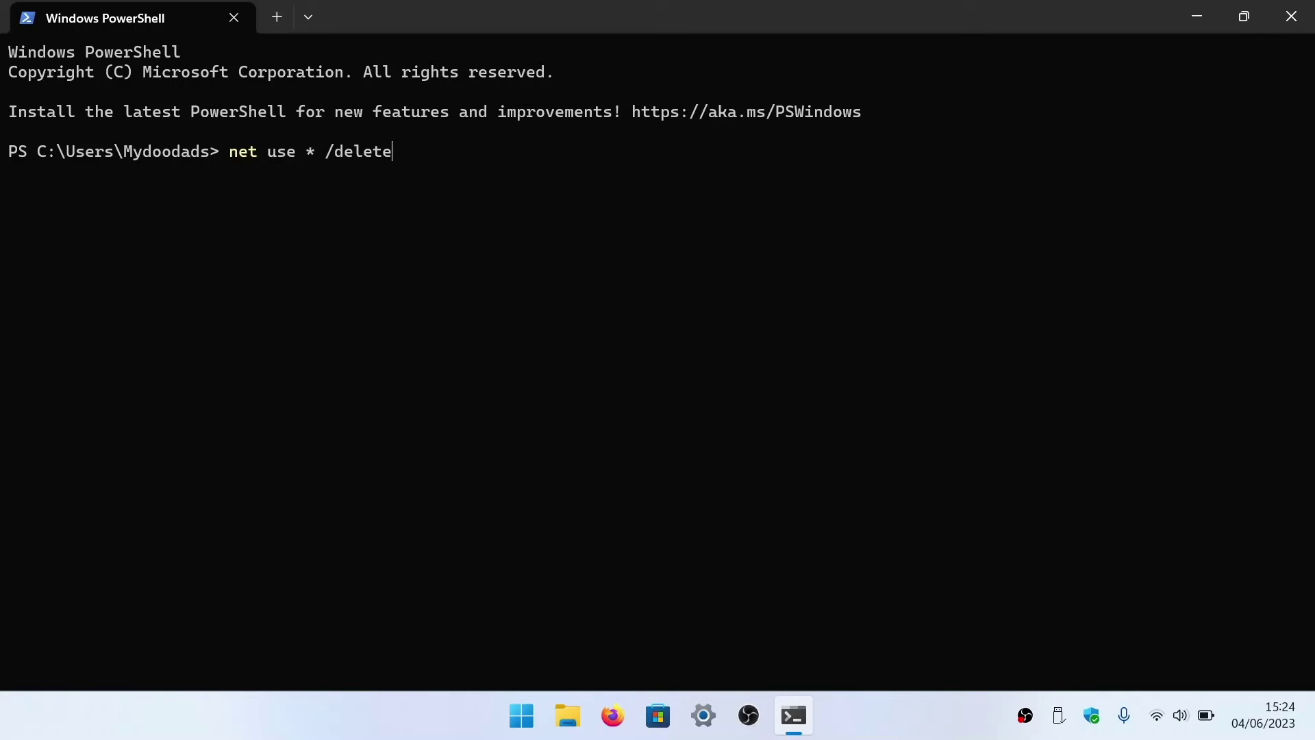
key("Return")
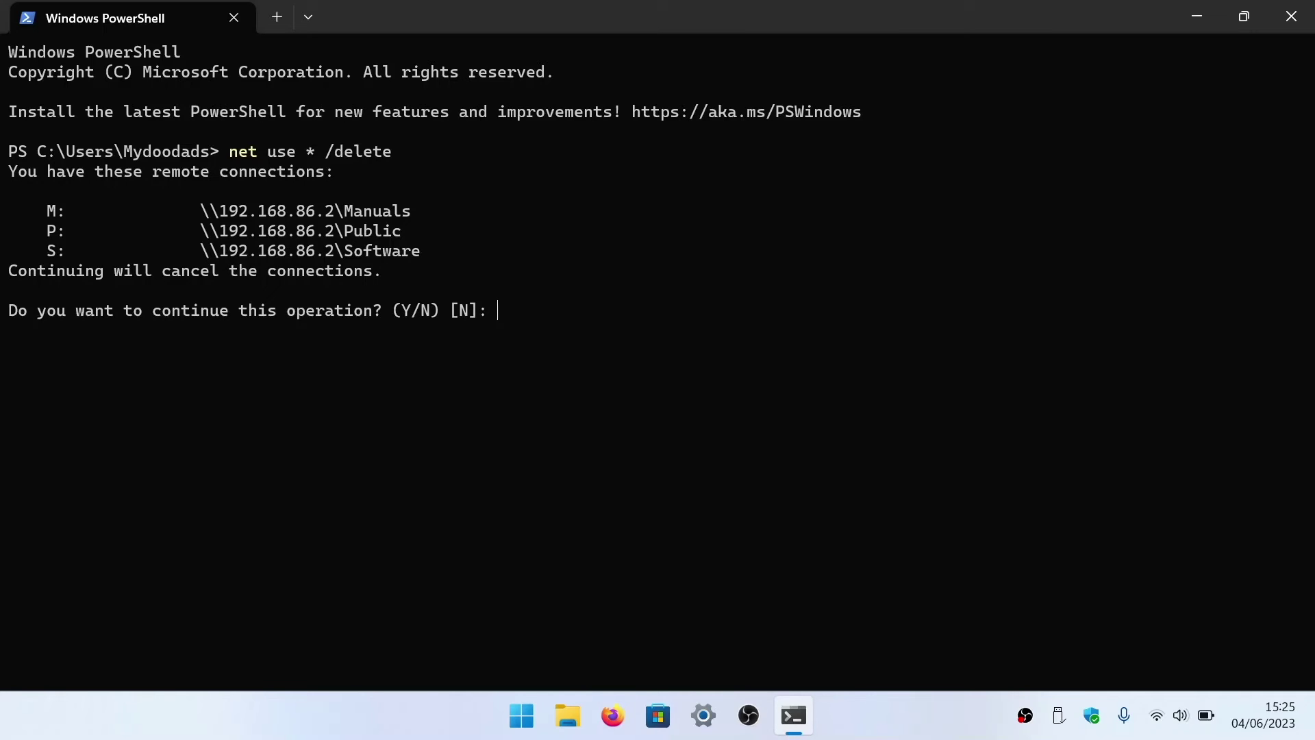
type("y")
key("Return")
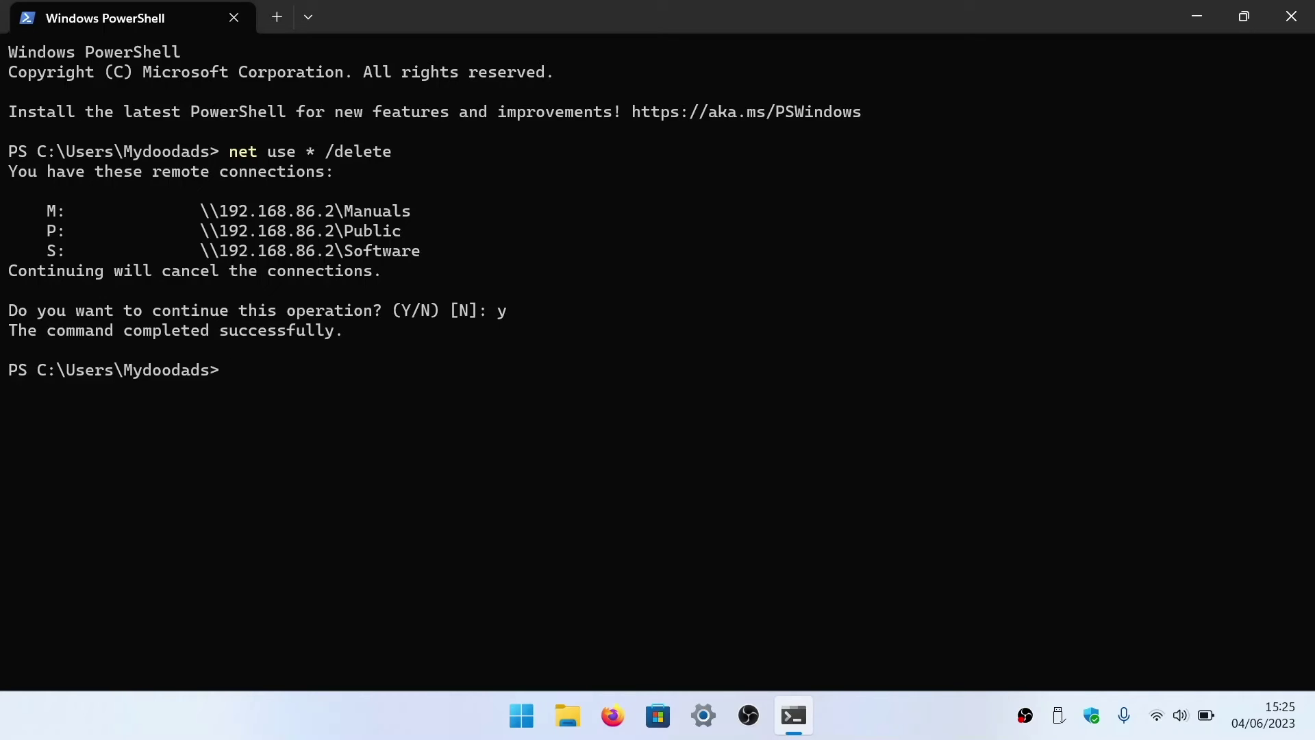
Close Terminal, open File Explorer and go to the Network location.
left_click(1292, 16)
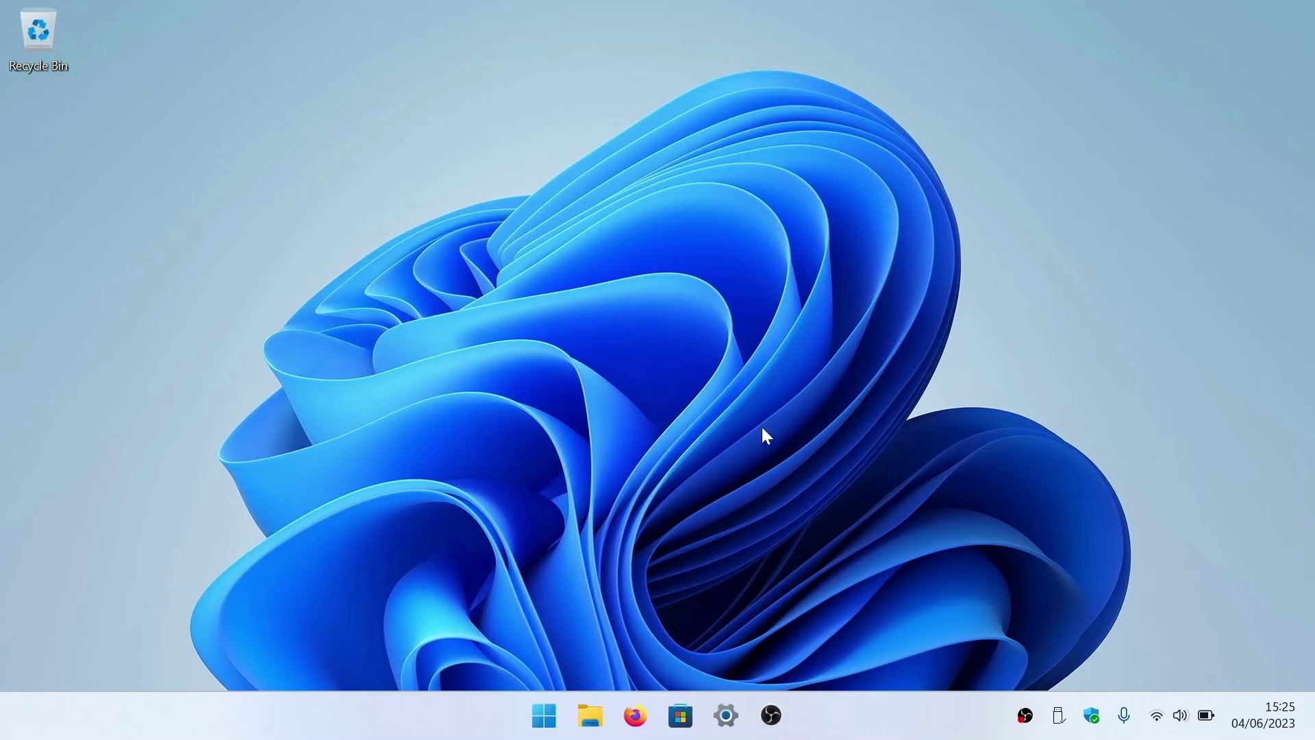
left_click(591, 716)
left_click(588, 716)
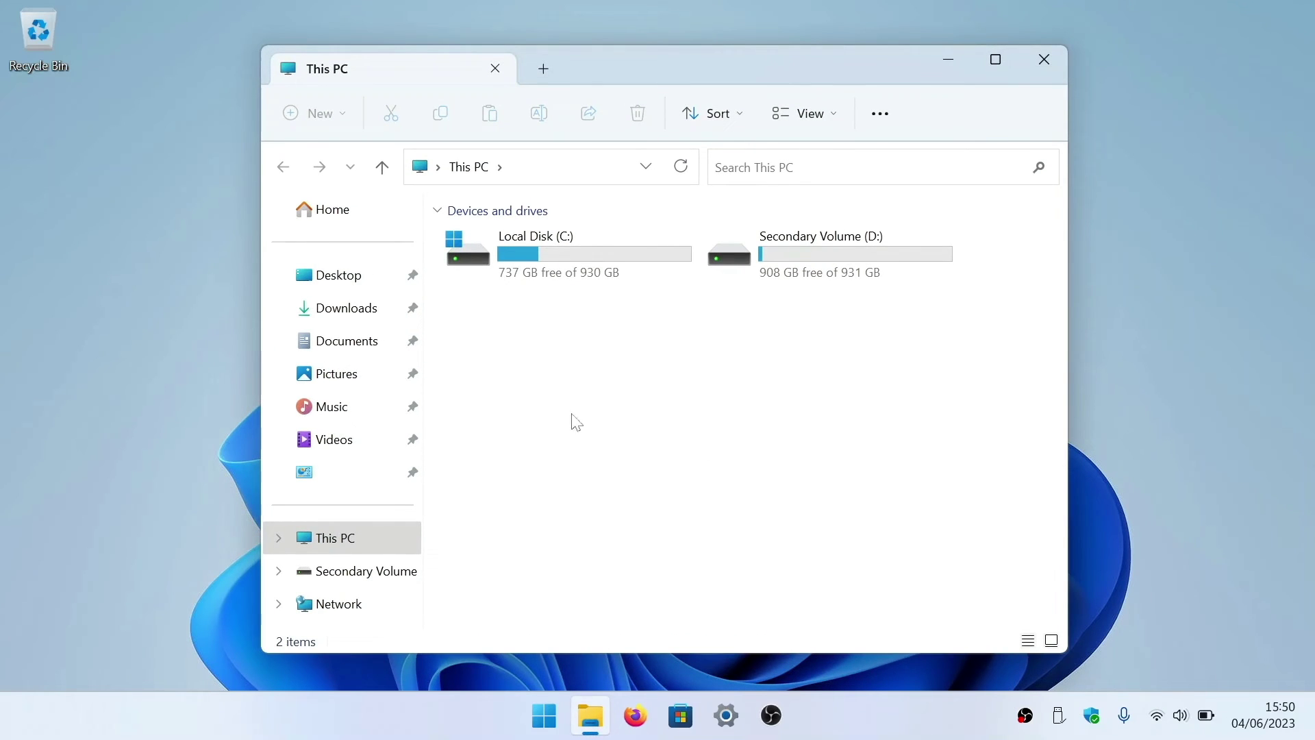
left_click(371, 615)
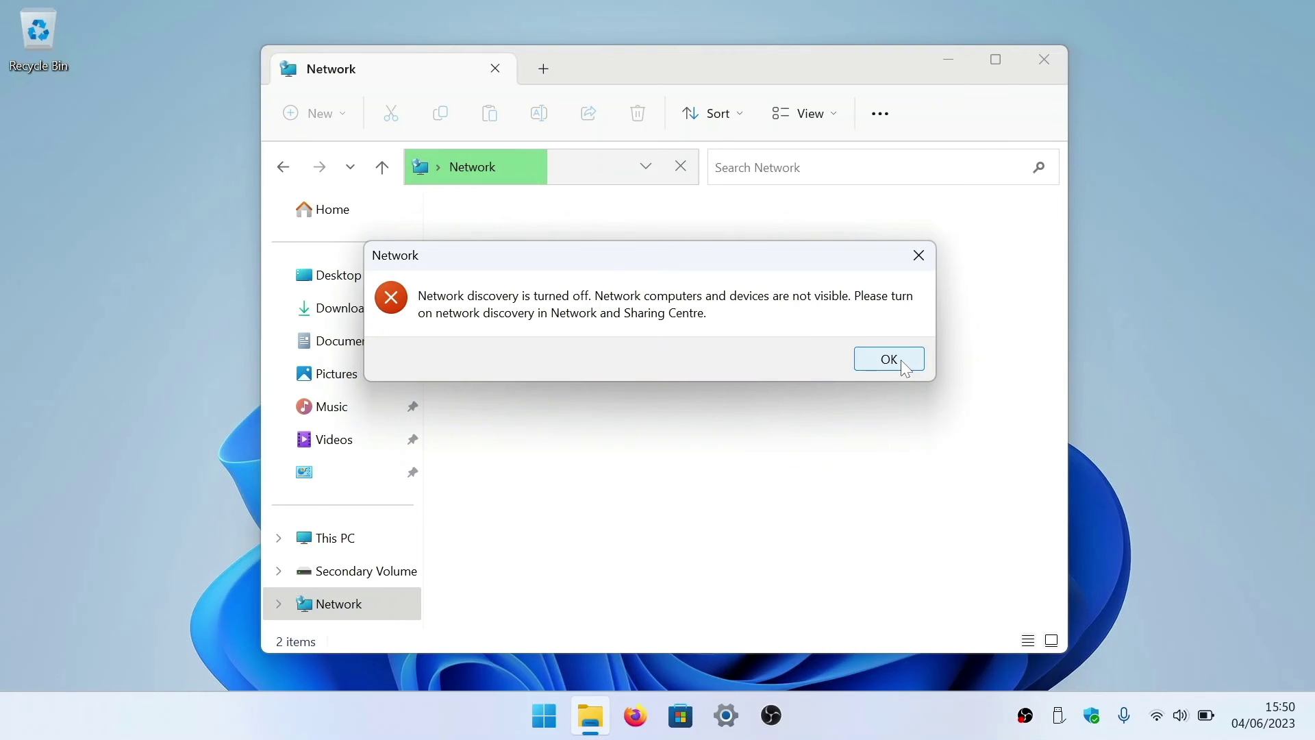
Dismiss the discovery error and turn on network discovery and file sharing from the info bar.
left_click(902, 360)
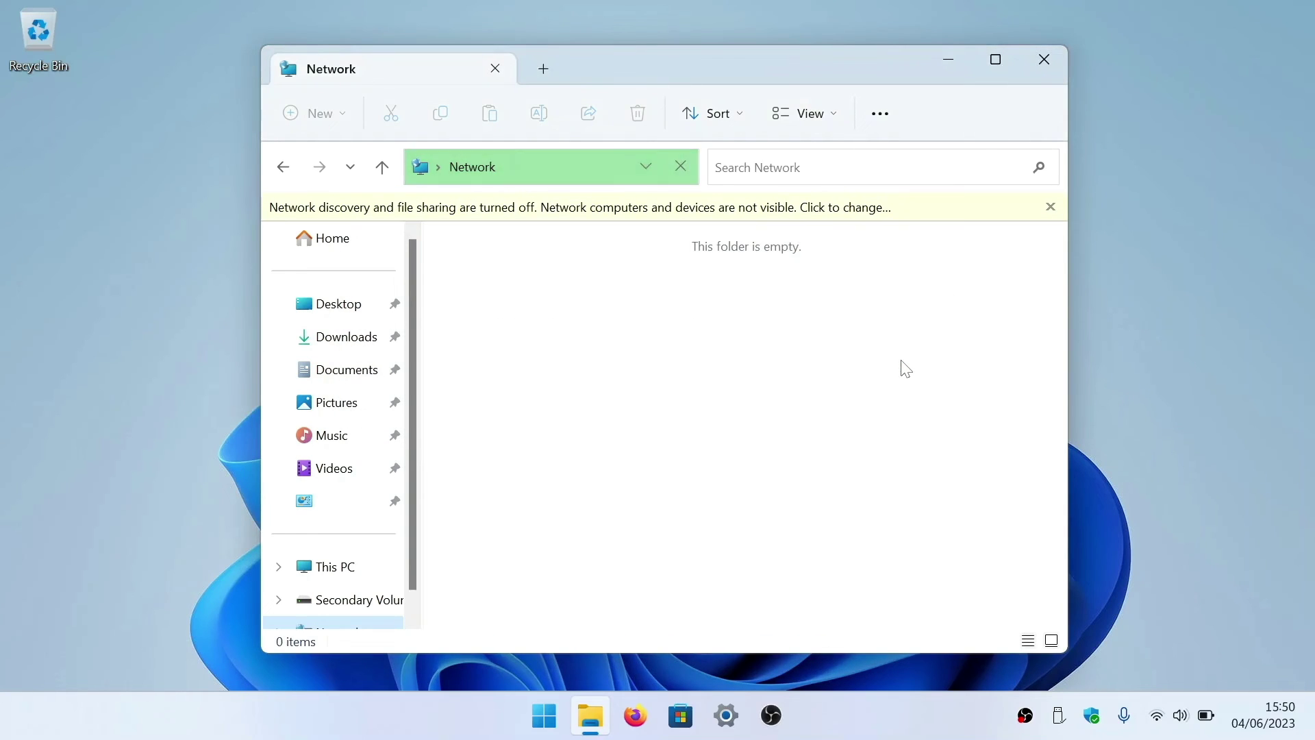
left_click(881, 217)
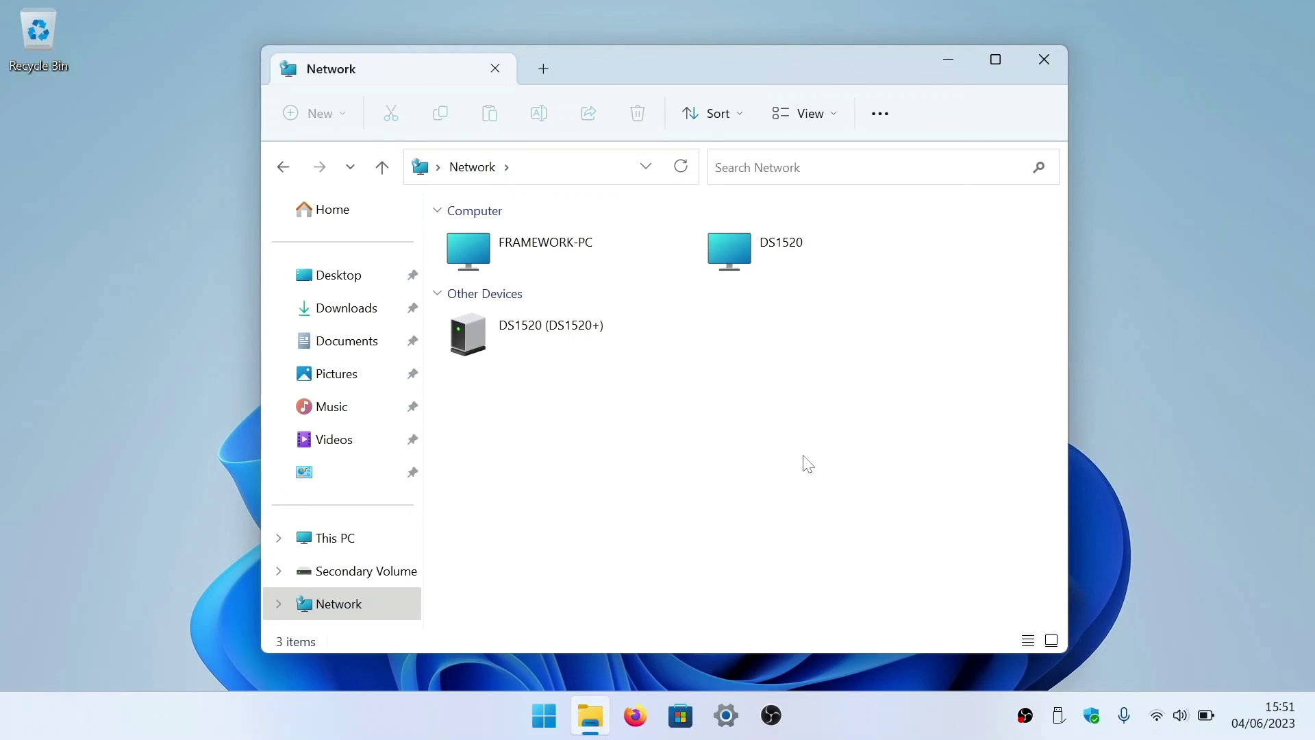
Open DS1520 and its Public share, go back up to DS1520, then return to This PC.
double_click(739, 252)
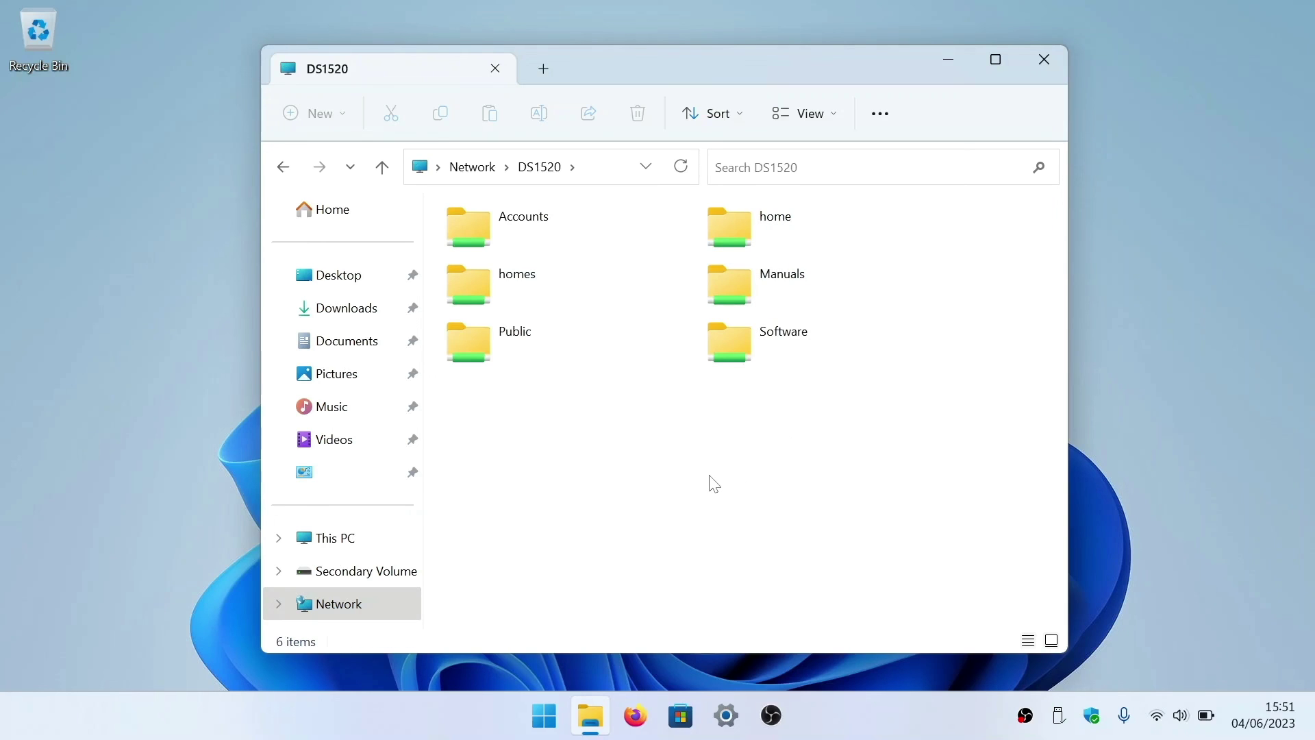
double_click(514, 349)
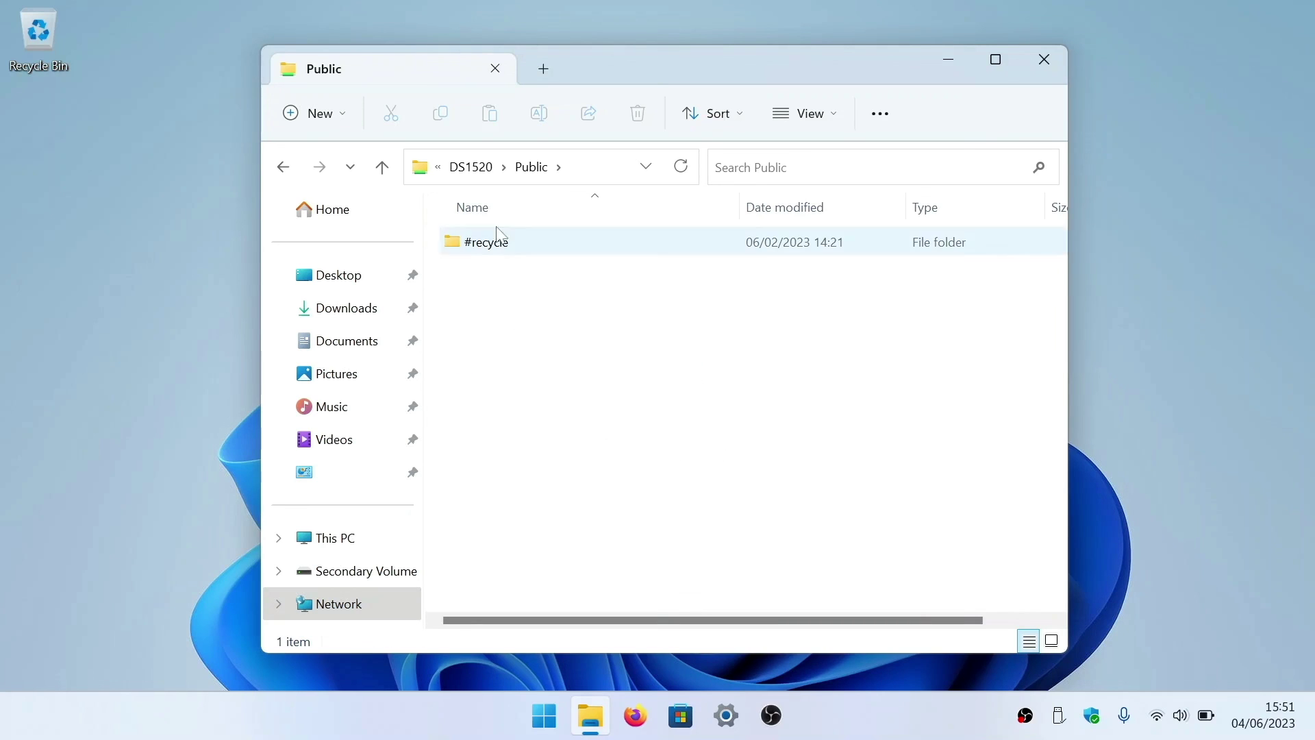
left_click(479, 173)
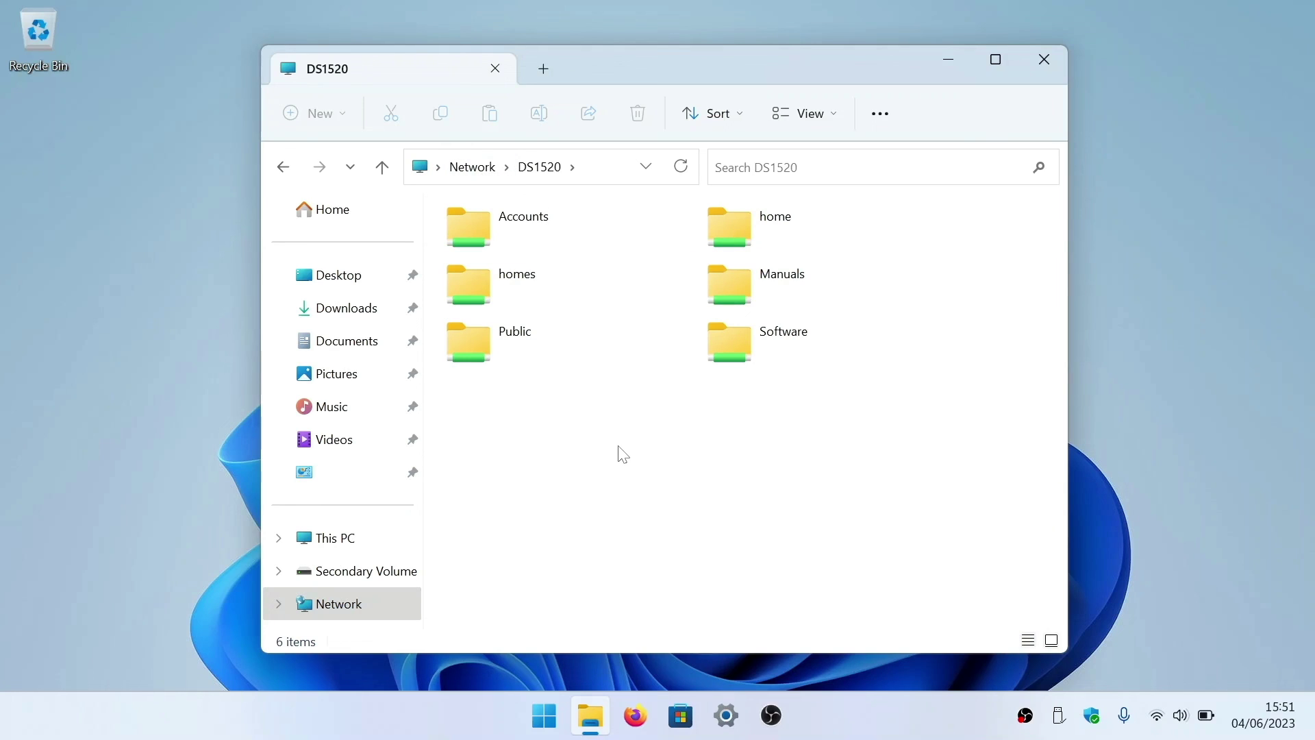
left_click(367, 550)
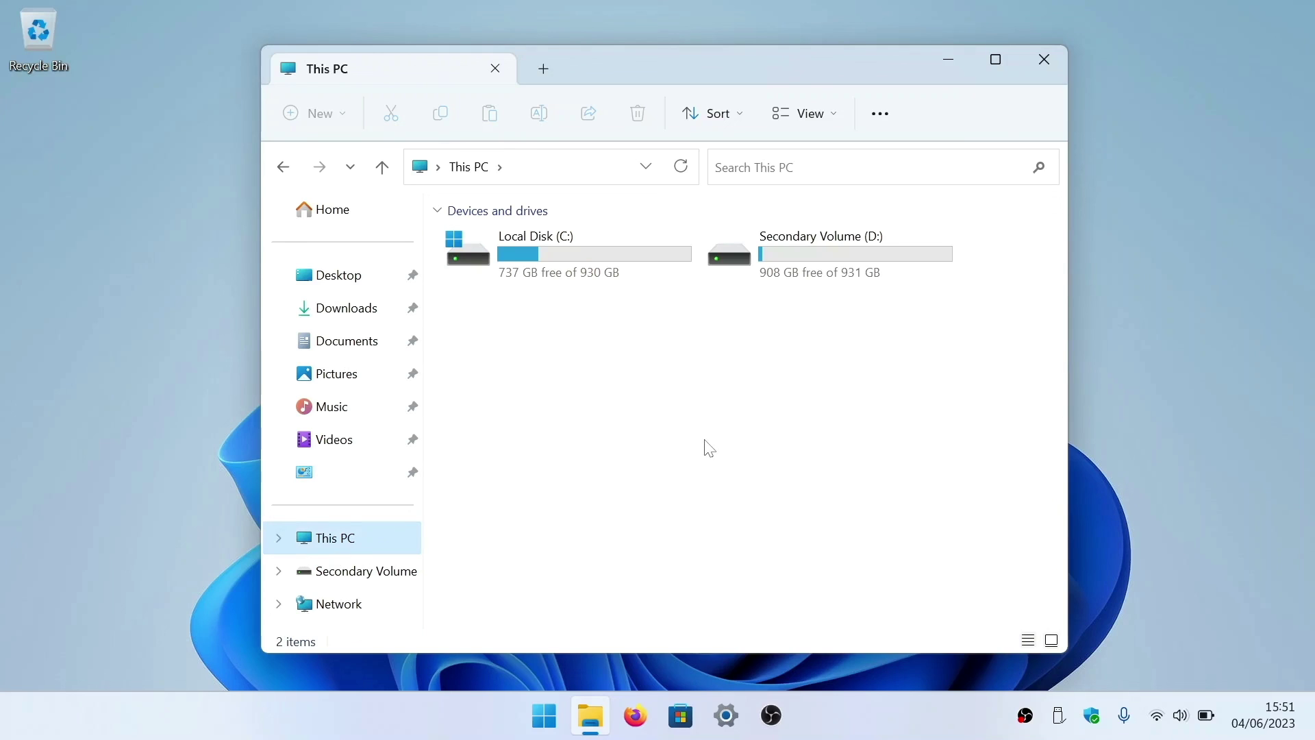